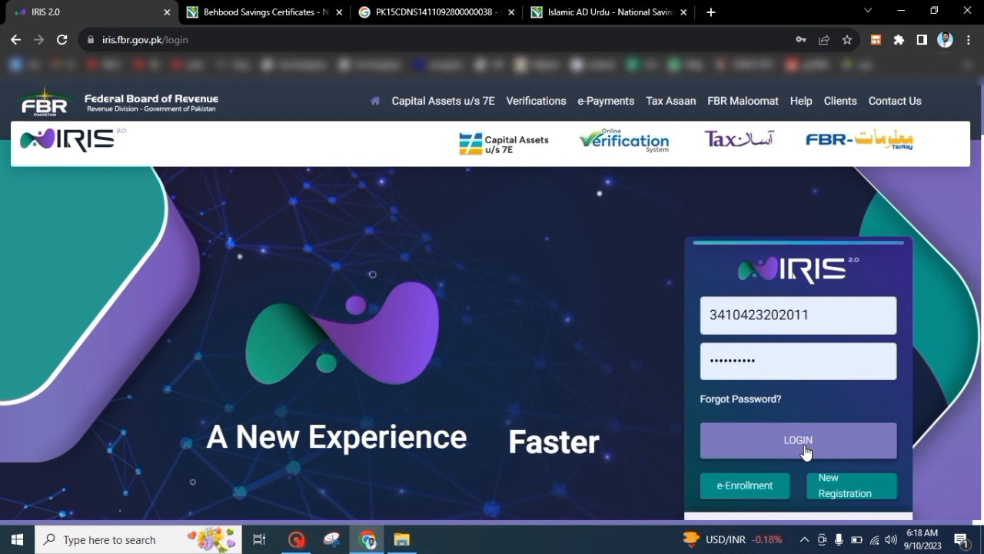
# Log in and try starting a 2022-2023 Normal Return, which reports an existing draft
pyautogui.click(805, 447)
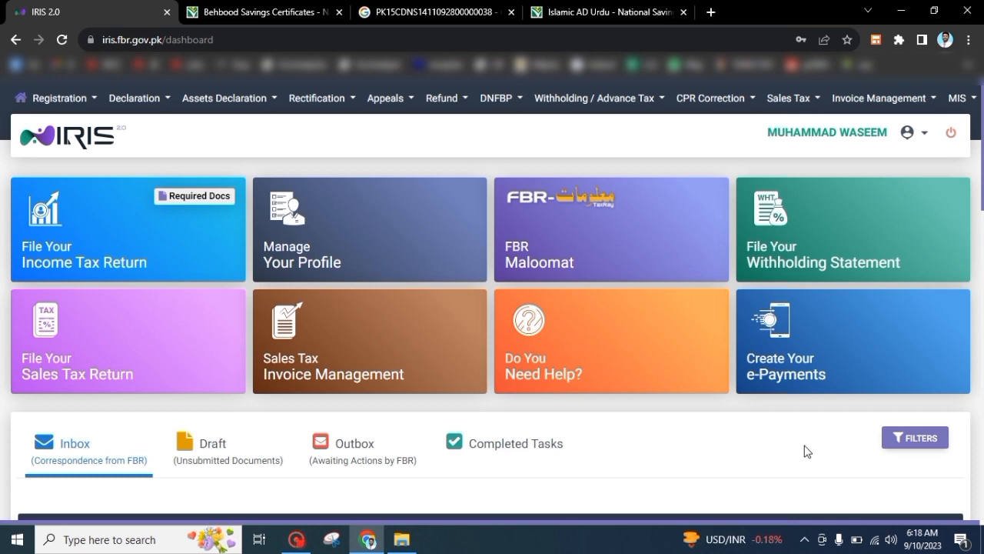
pyautogui.click(154, 106)
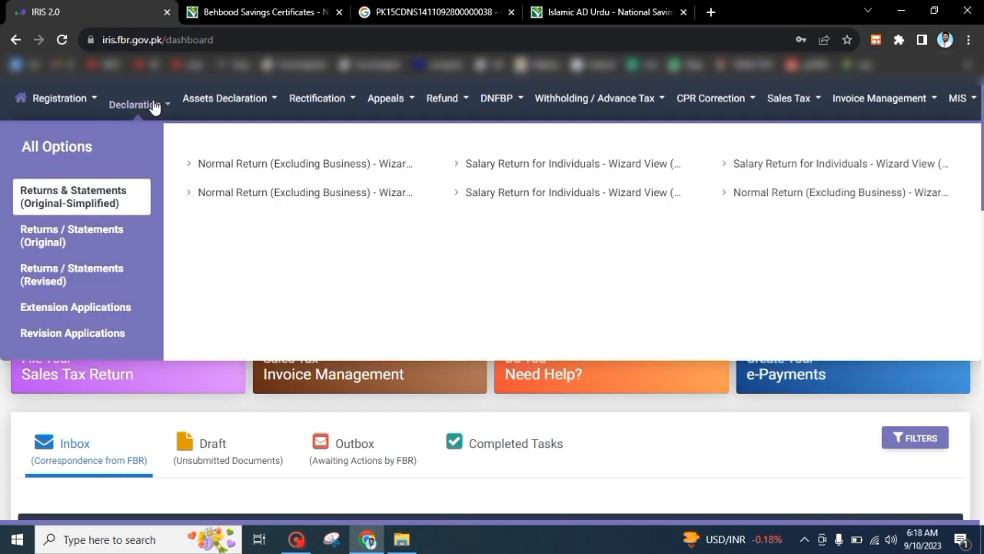
pyautogui.click(74, 235)
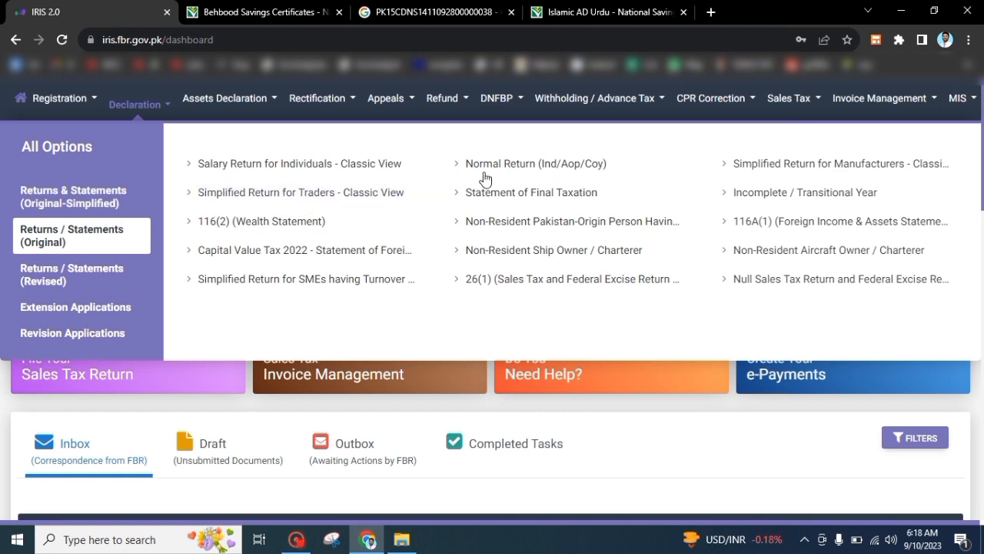
pyautogui.click(520, 167)
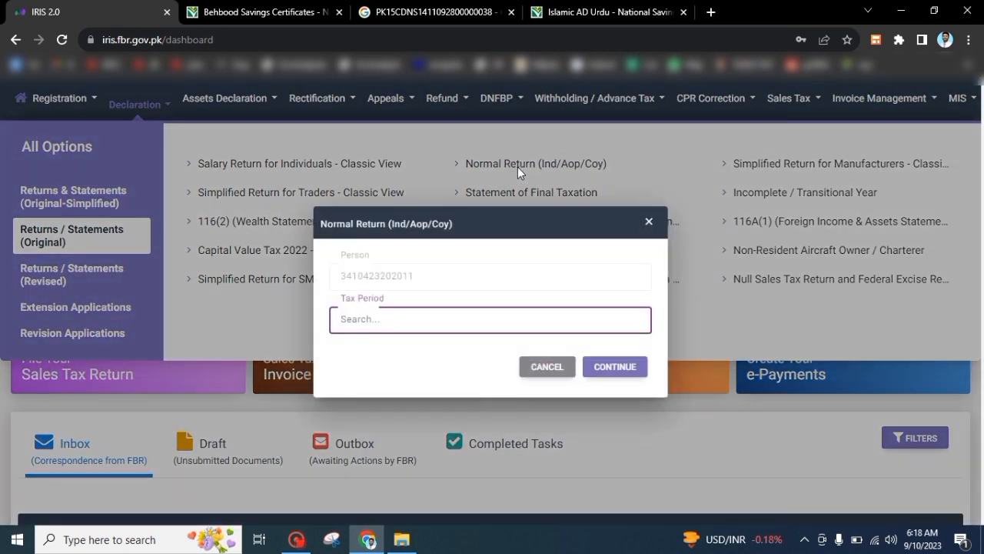
pyautogui.write('2023')
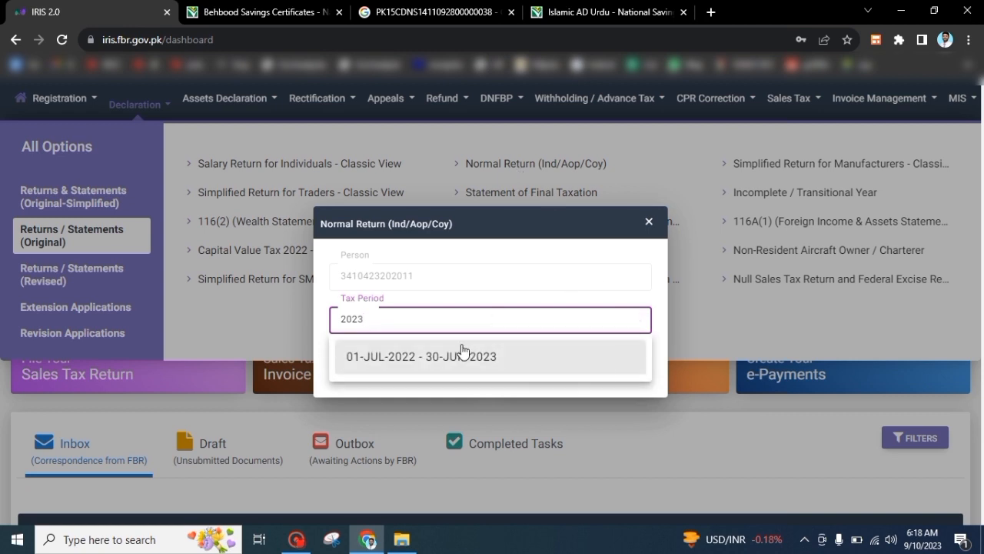
pyautogui.click(466, 354)
pyautogui.click(619, 376)
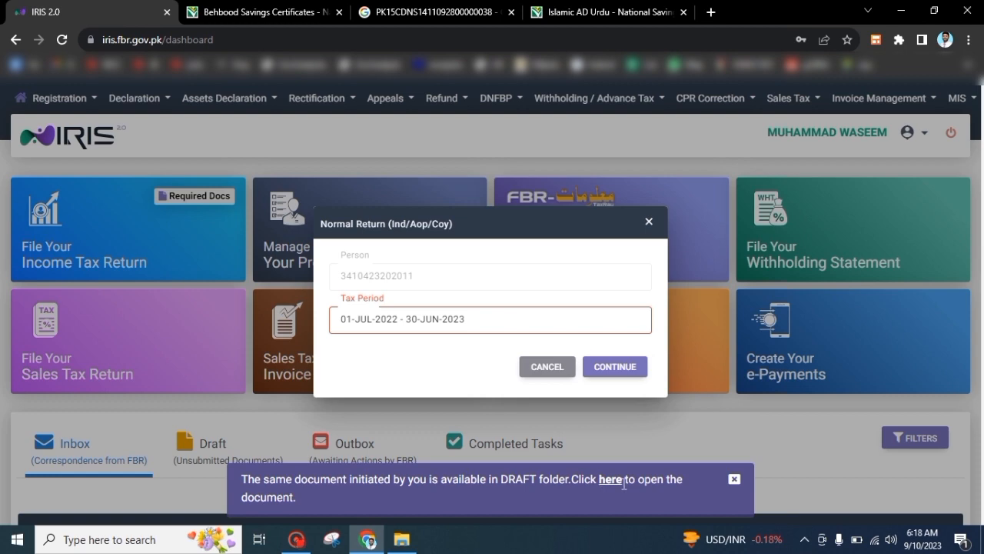
pyautogui.click(735, 481)
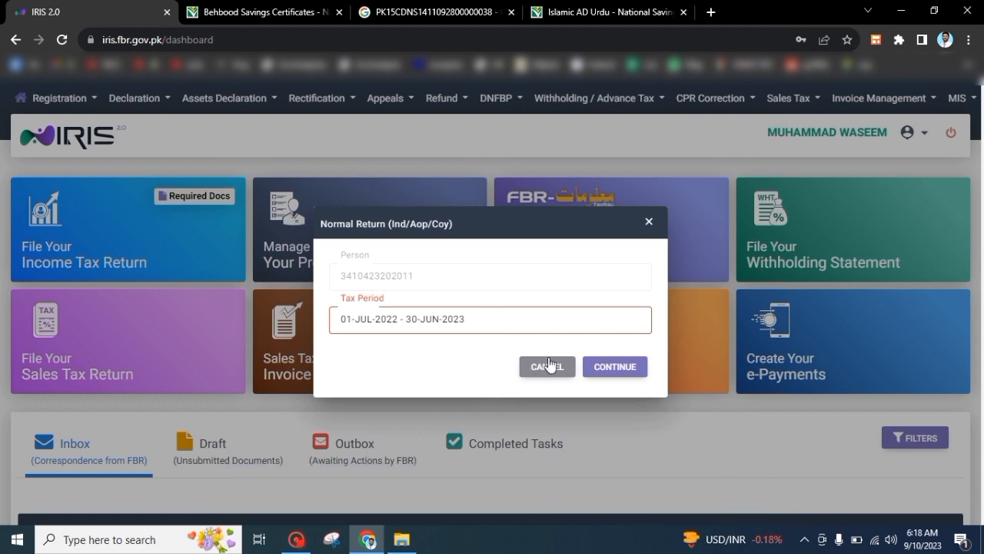
pyautogui.click(649, 222)
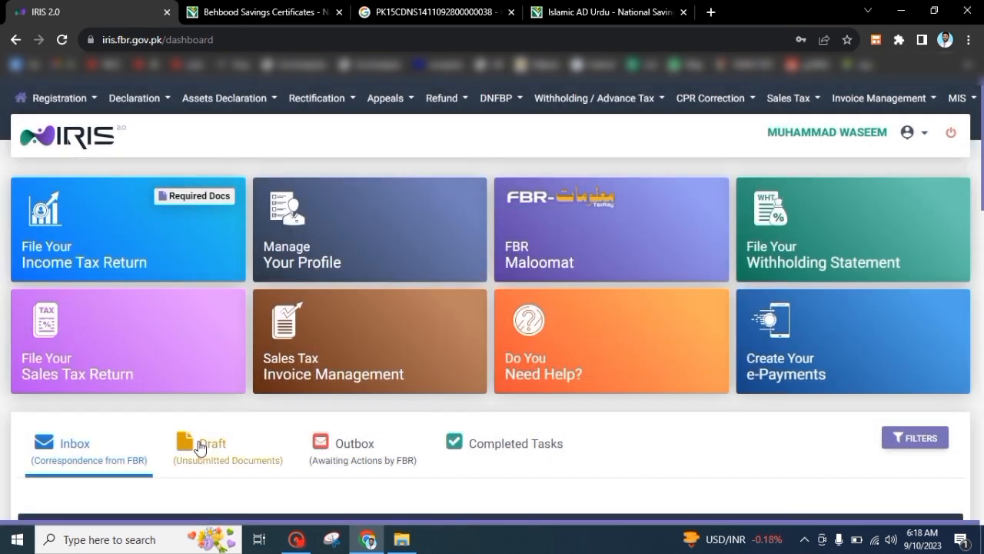
# Delete the leftover 2022-2023 return draft from the Draft folder
pyautogui.click(208, 444)
pyautogui.scroll(-3, 923, 323)
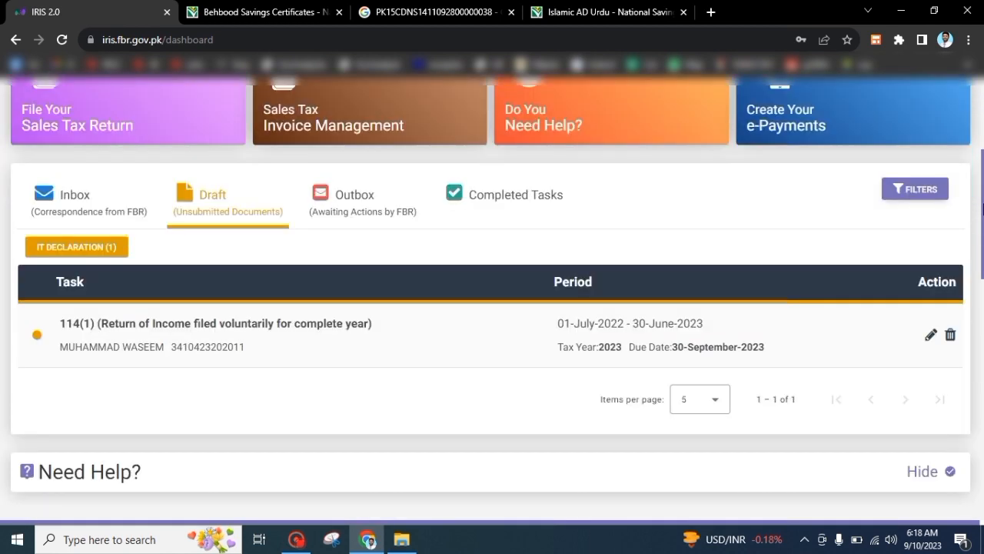
pyautogui.click(951, 336)
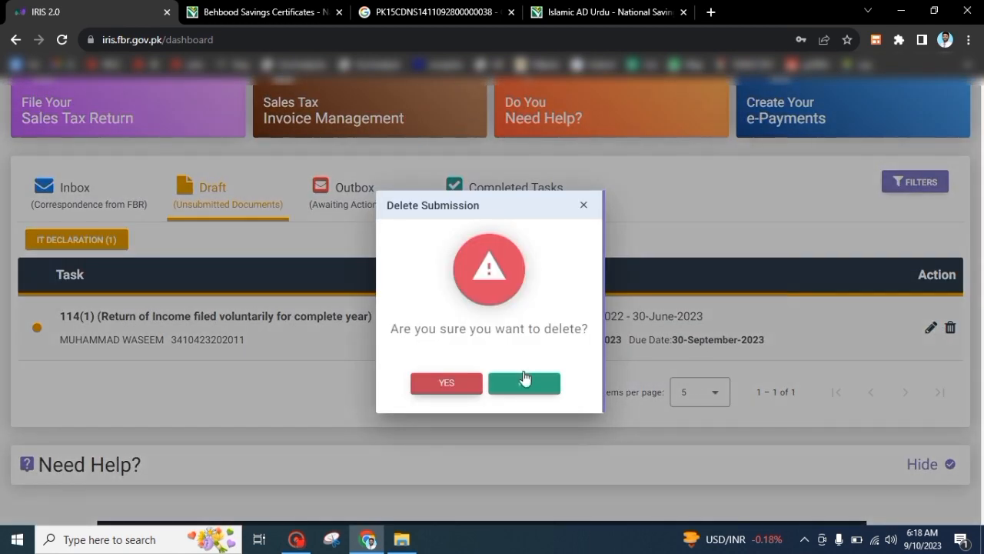
pyautogui.click(465, 387)
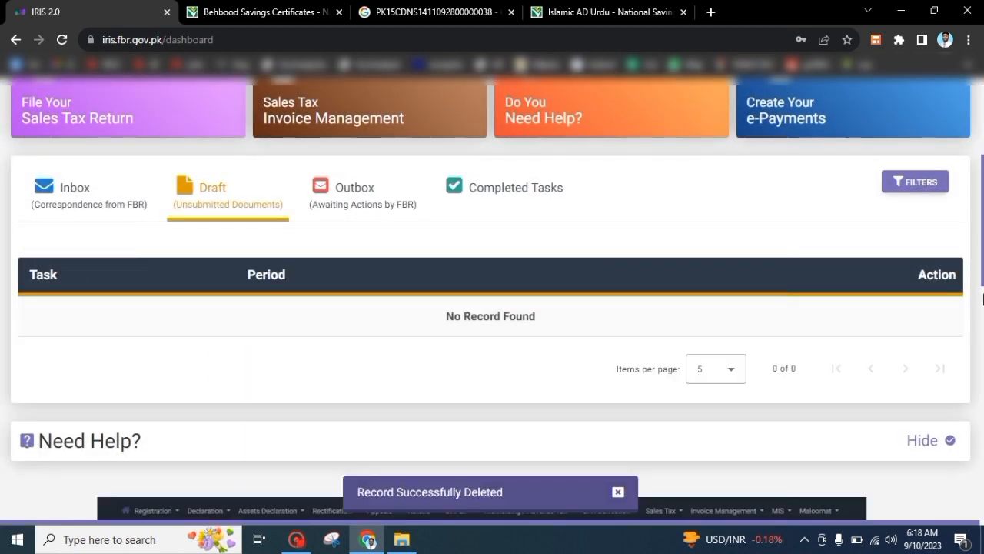
pyautogui.scroll(3, 983, 189)
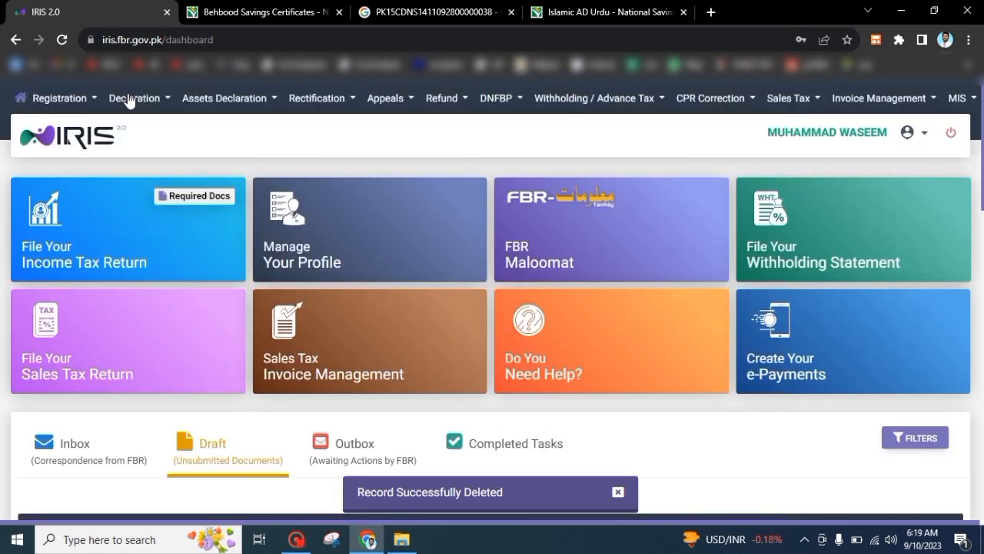
# Create a Normal Return (Ind/Aop/Coy) for tax period 01-JUL-2022 - 30-JUN-2023, opening the Year 2023 form
pyautogui.click(130, 101)
pyautogui.click(79, 232)
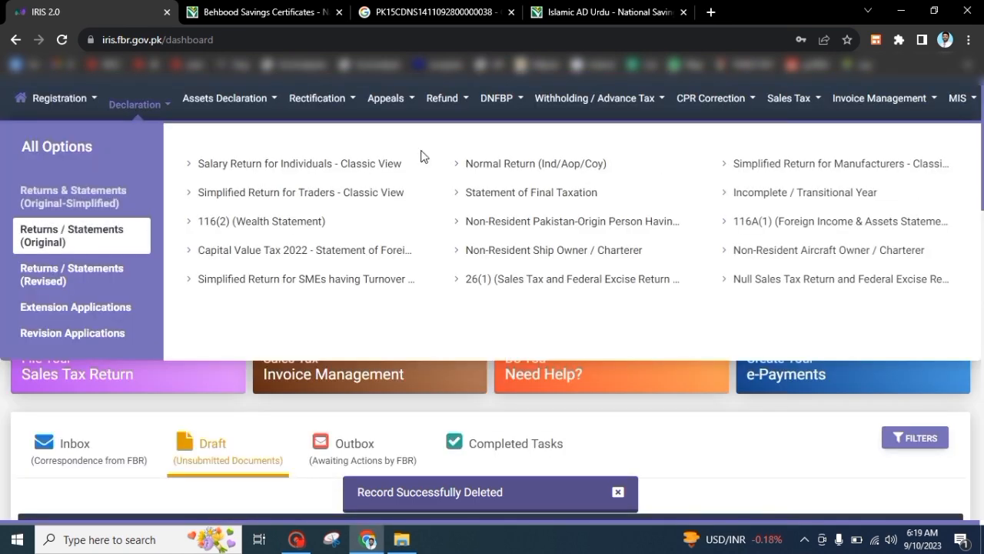
pyautogui.click(500, 164)
pyautogui.write('2023')
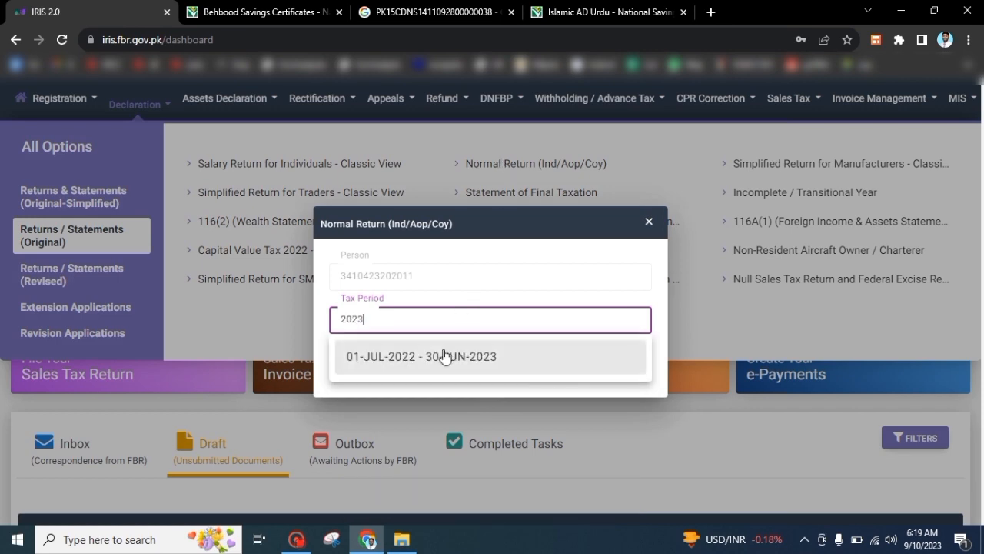
pyautogui.click(451, 355)
pyautogui.click(594, 368)
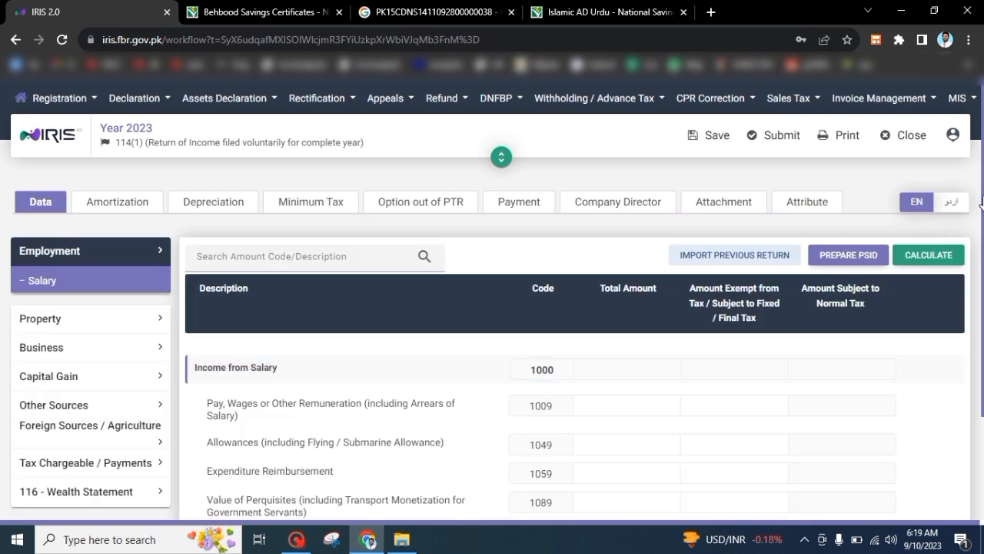
pyautogui.scroll(-3, 983, 224)
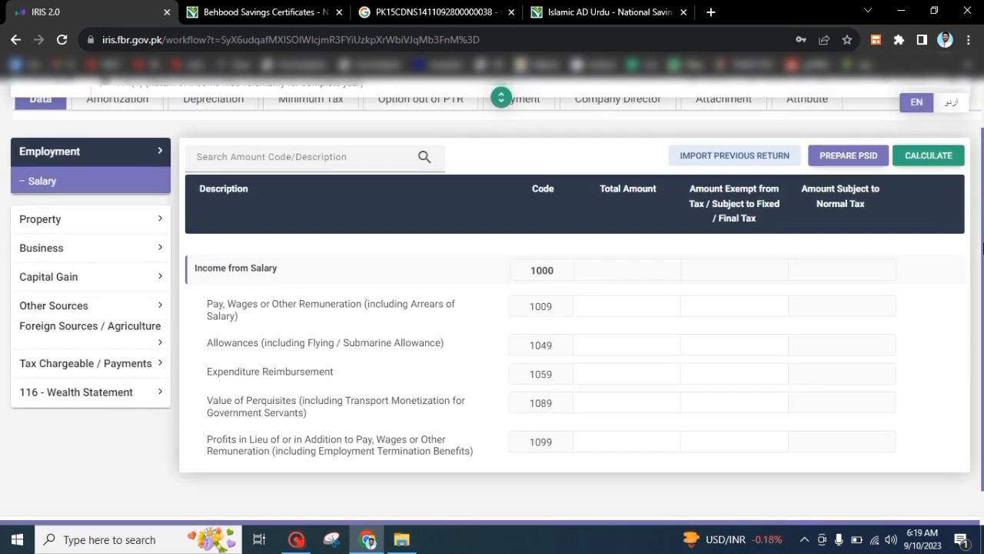
pyautogui.scroll(3, 982, 261)
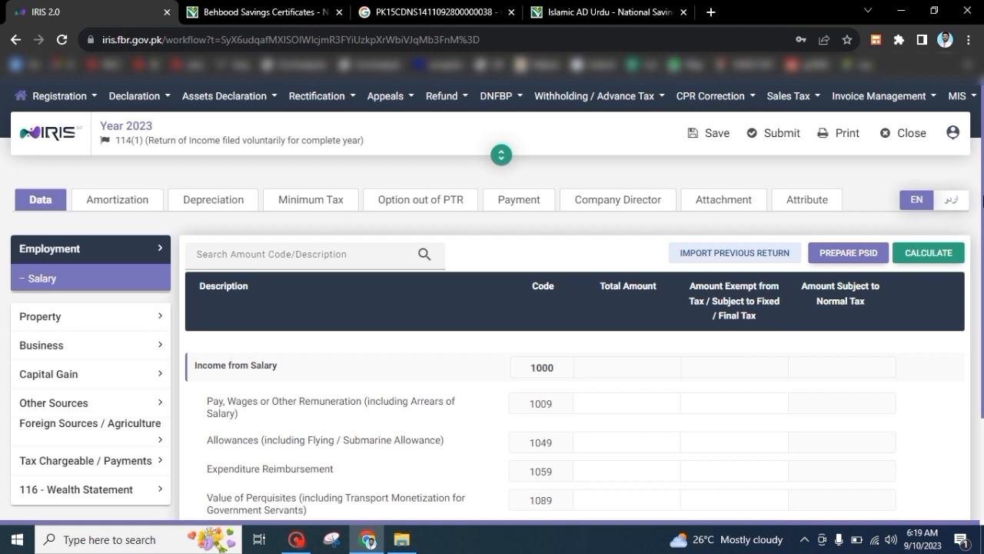
# Confirm under Tax & Zakat Status that Behbood certificate profit carries no withholding tax
pyautogui.click(238, 14)
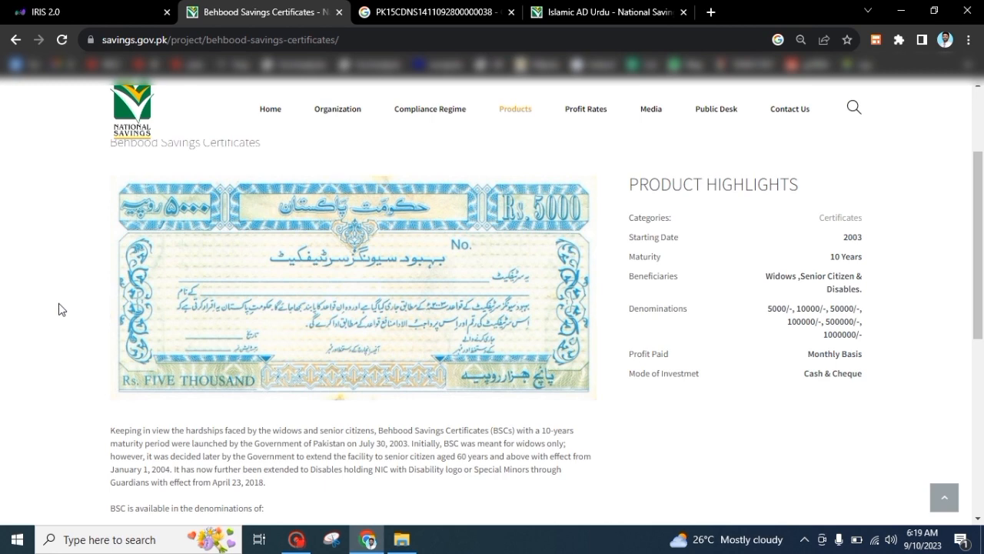
pyautogui.scroll(-3, 61, 308)
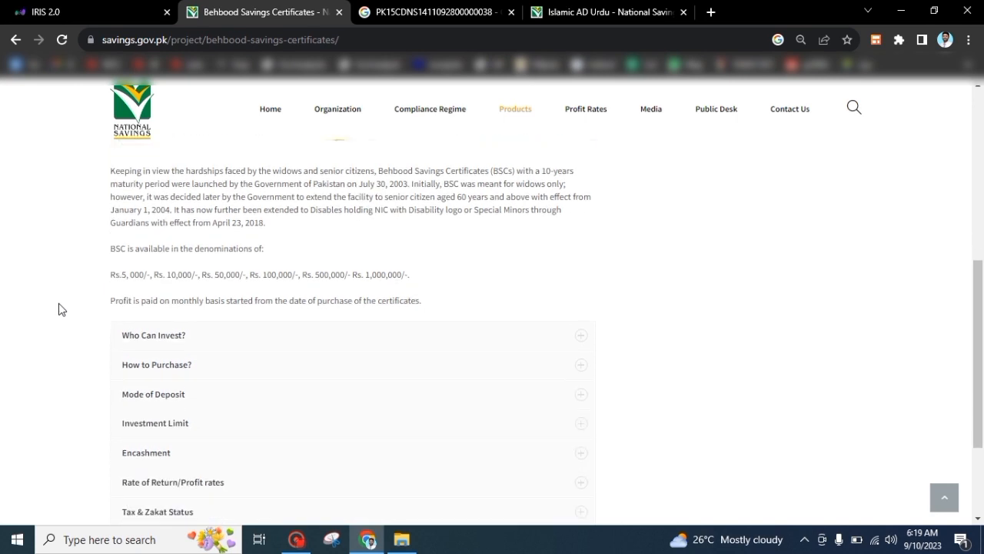
pyautogui.scroll(-3, 61, 308)
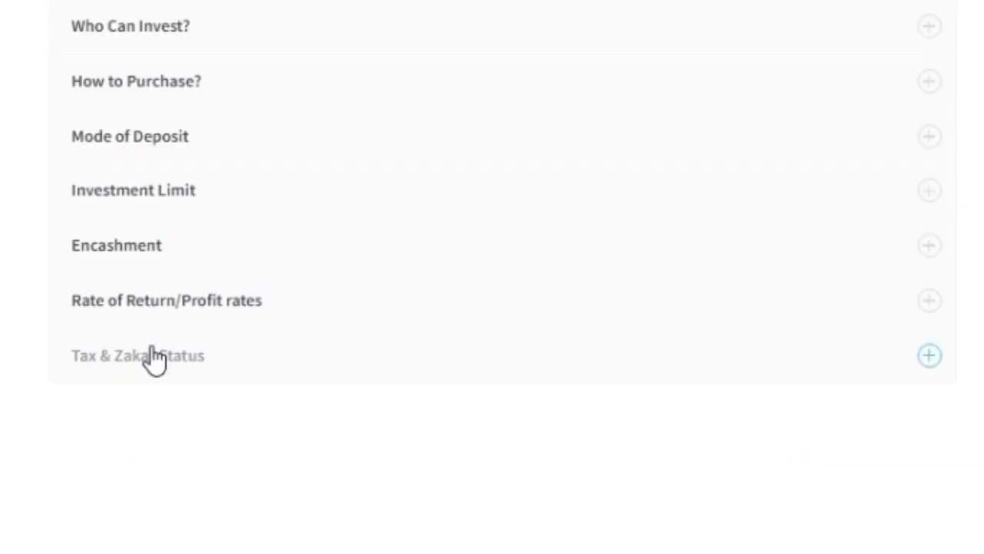
pyautogui.click(163, 359)
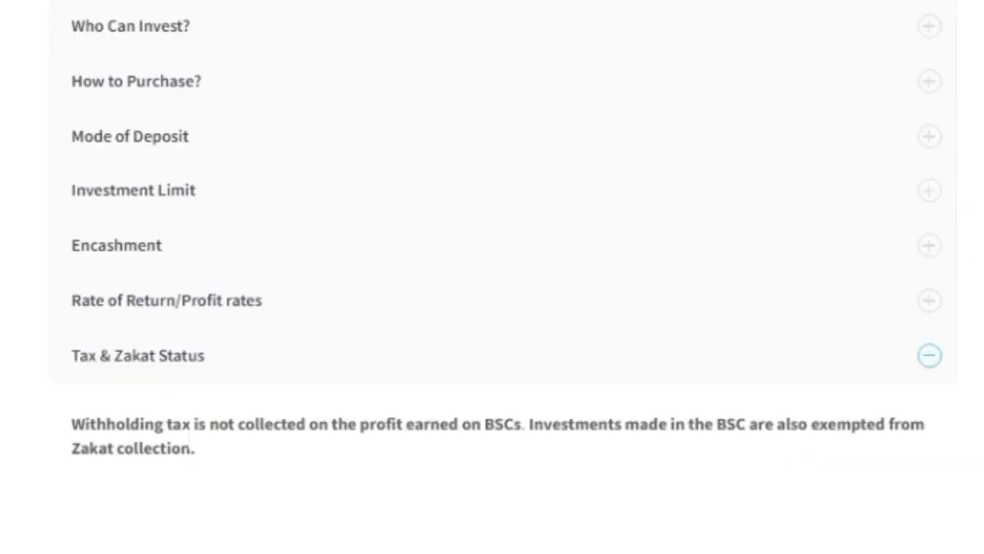
pyautogui.moveTo(197, 449); pyautogui.dragTo(173, 424)
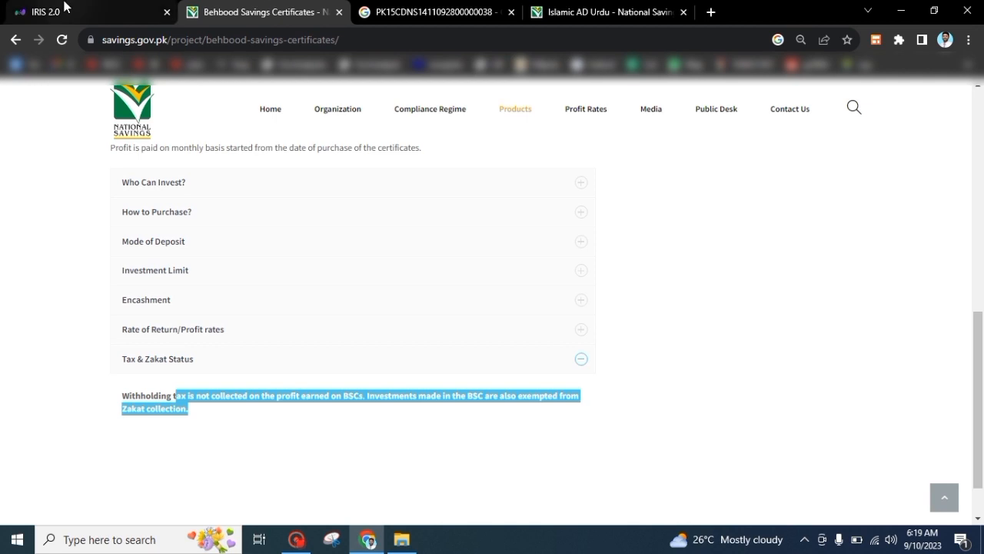
pyautogui.click(65, 7)
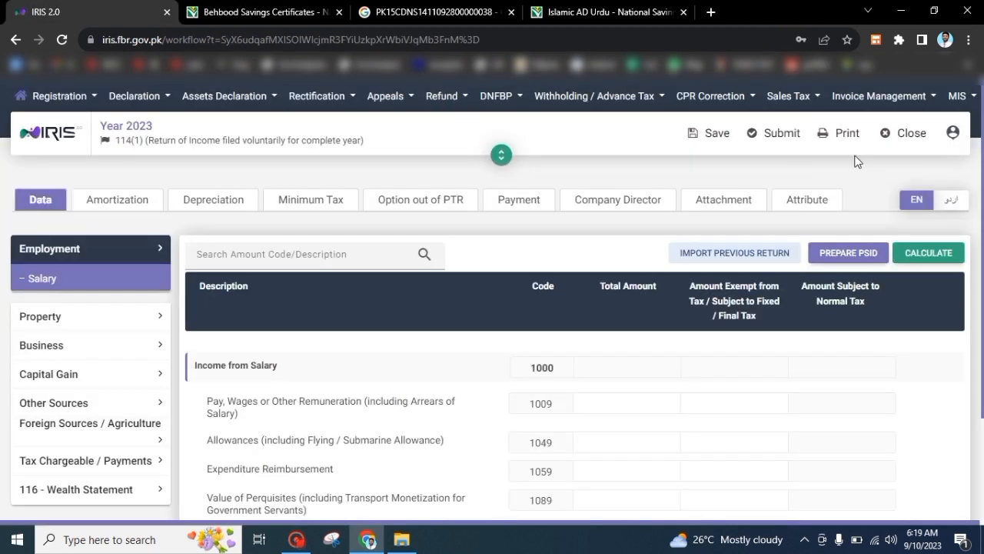
# Enter 480,000 as Behbood certificates yield (5003041) under Other Sources receipts and recalculate
pyautogui.moveTo(982, 165); pyautogui.dragTo(983, 142)
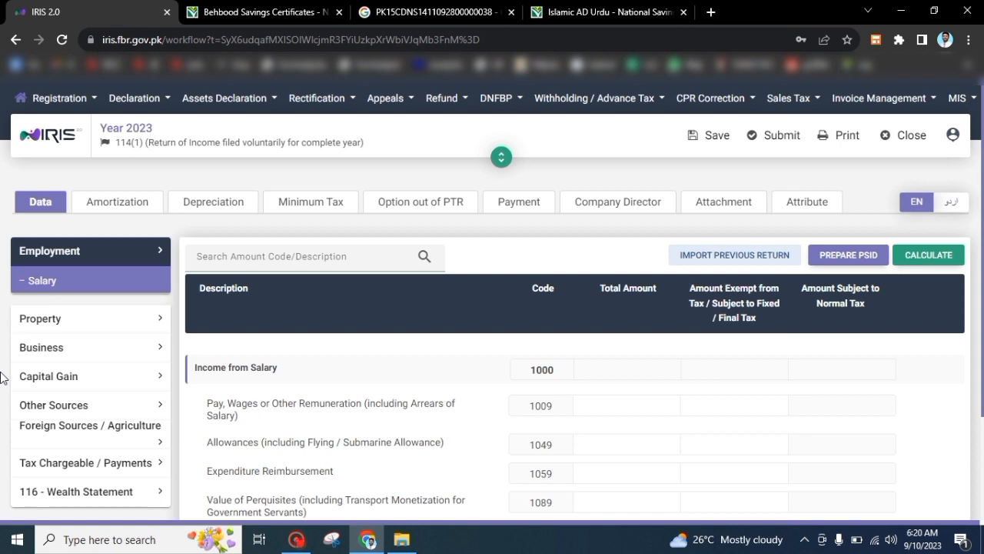
pyautogui.click(44, 406)
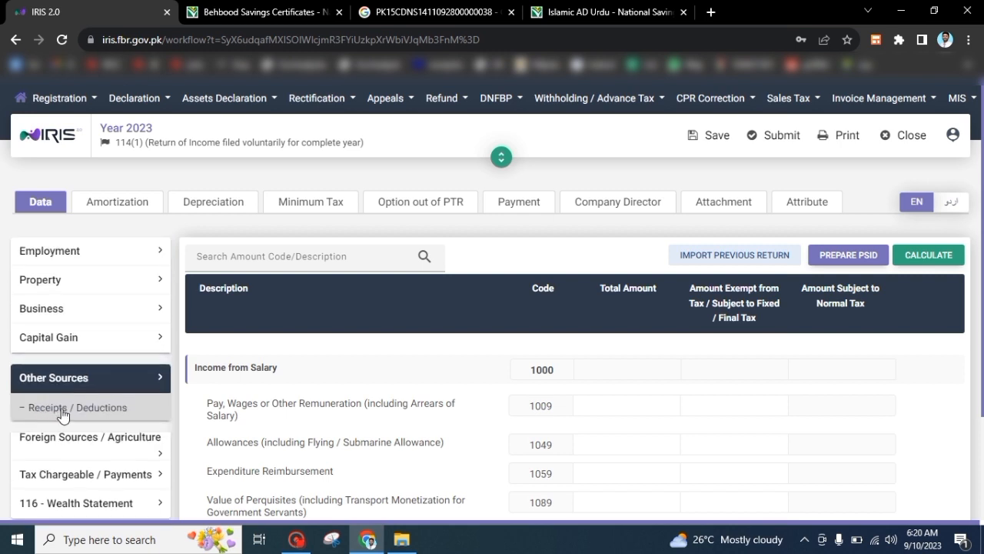
pyautogui.click(61, 413)
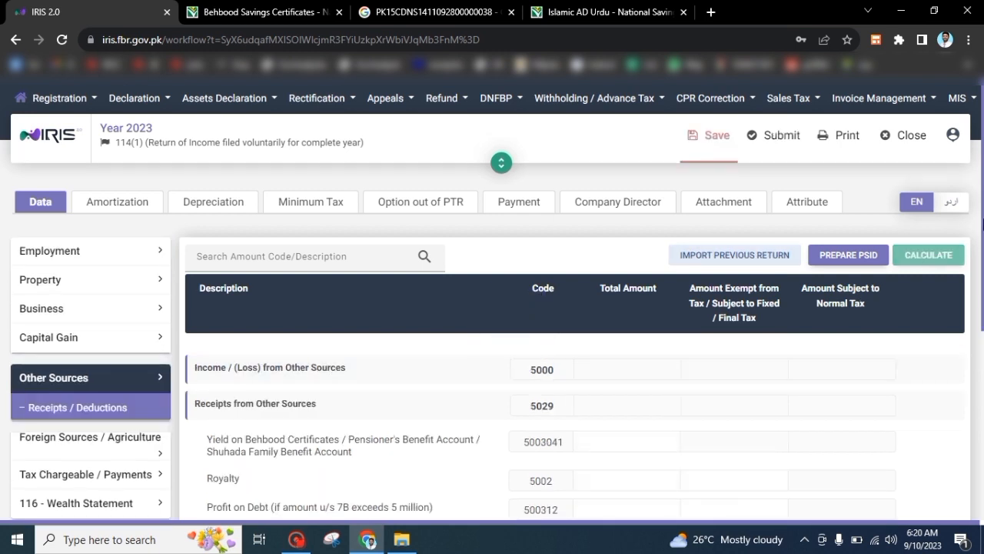
pyautogui.scroll(-2, 432, 330)
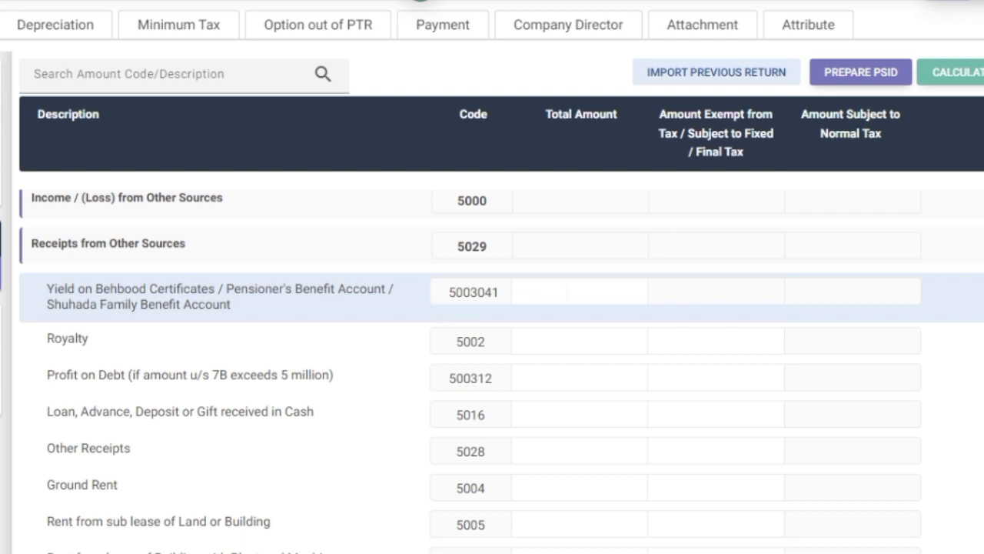
pyautogui.click(567, 292)
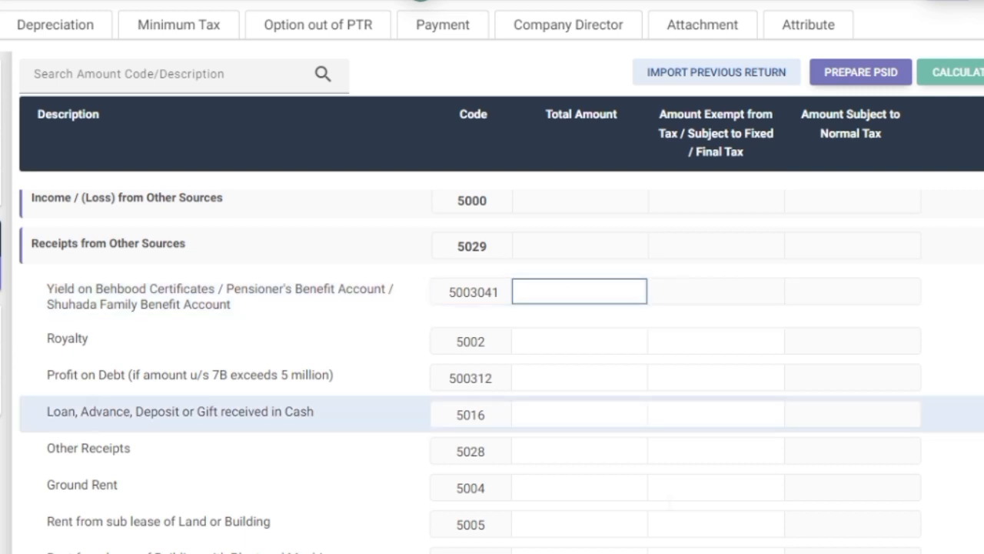
pyautogui.write('480')
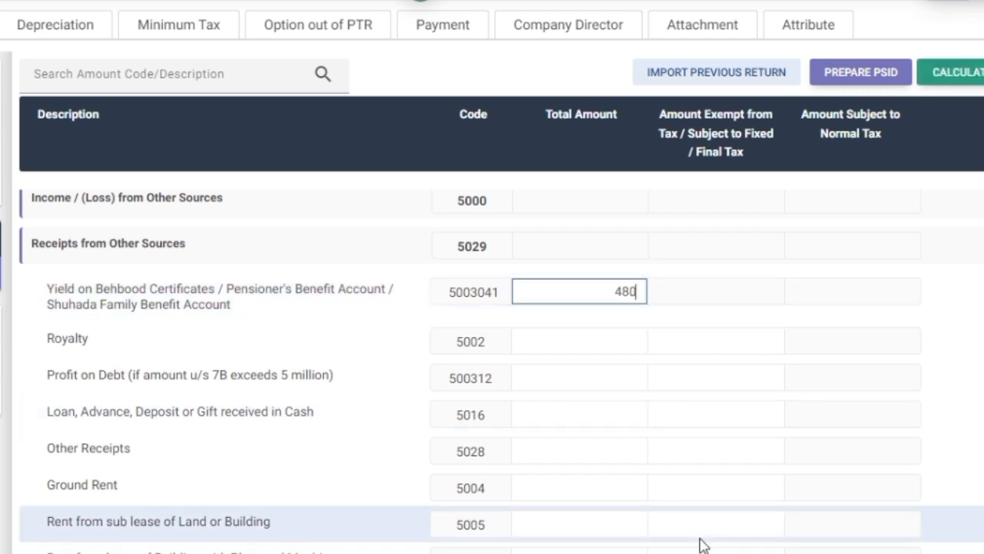
pyautogui.write(',000')
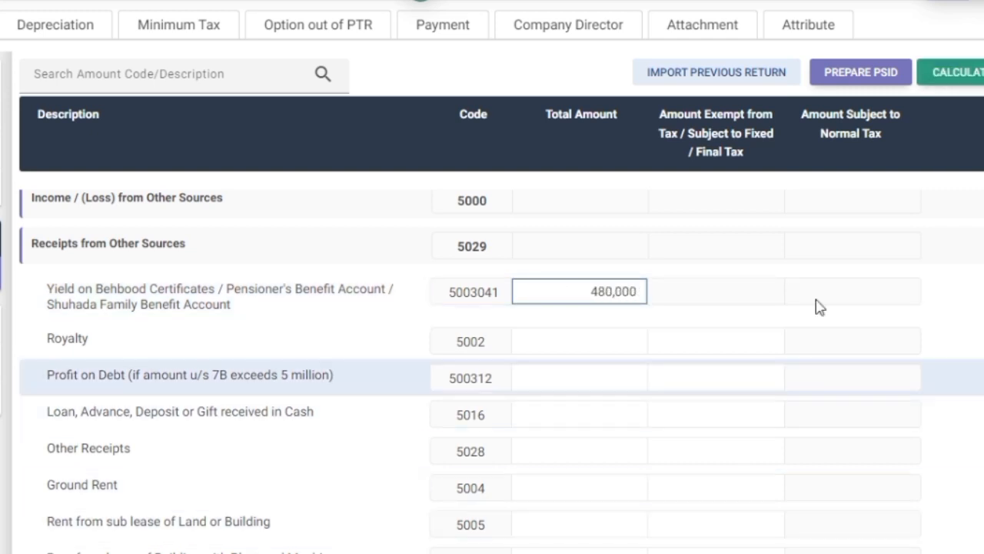
pyautogui.click(922, 232)
pyautogui.click(978, 83)
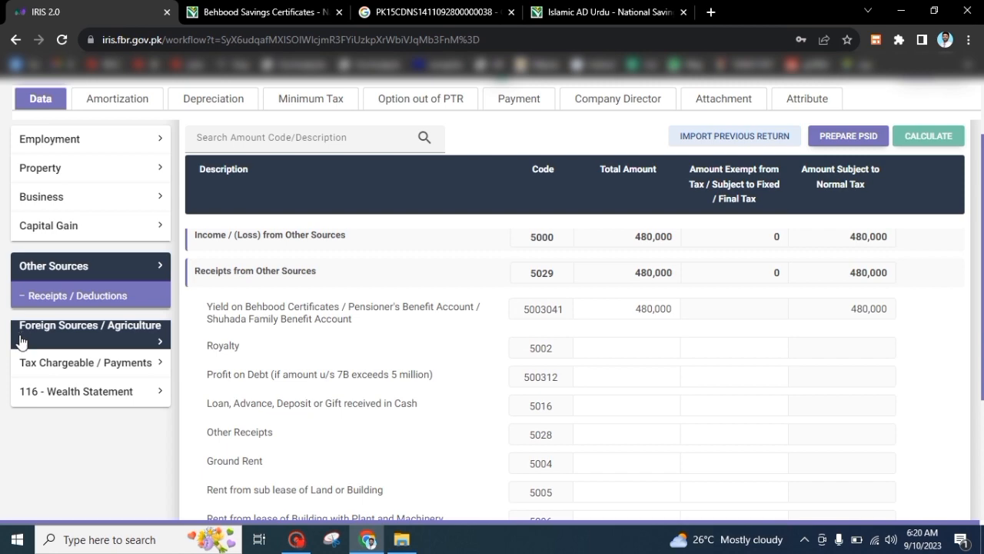
# Review the tax computations for the 480,000 Behbood yield
pyautogui.click(18, 362)
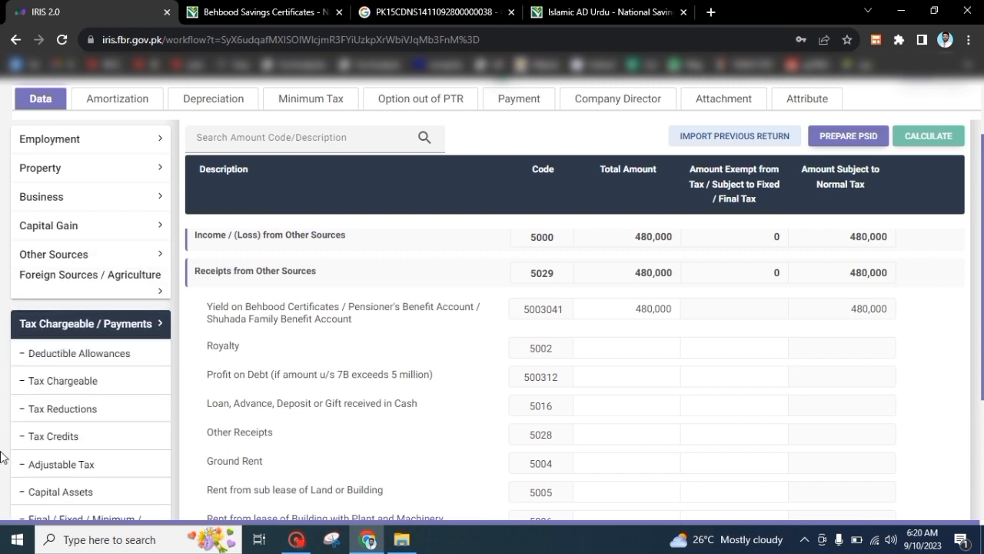
pyautogui.scroll(-2, 0, 454)
pyautogui.scroll(-2, 2, 456)
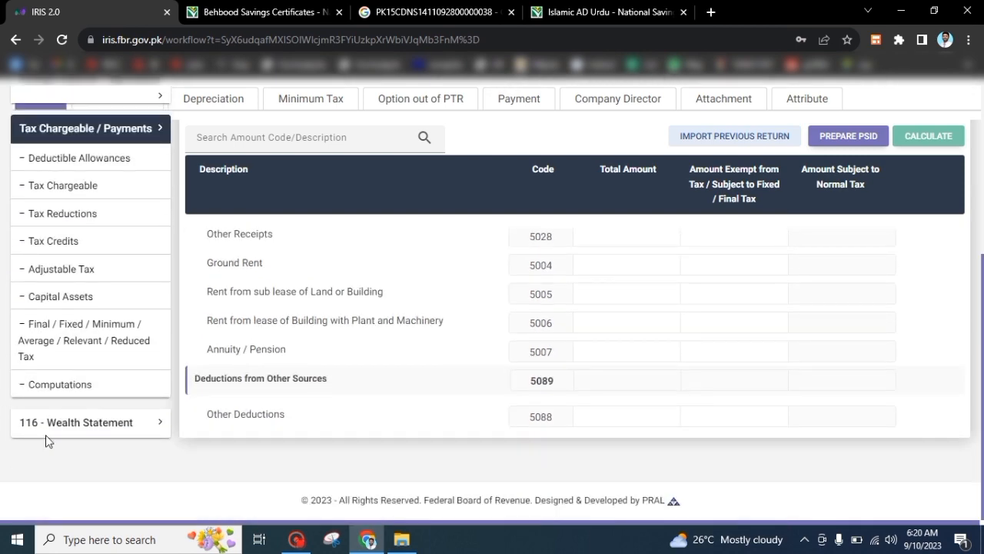
pyautogui.click(80, 380)
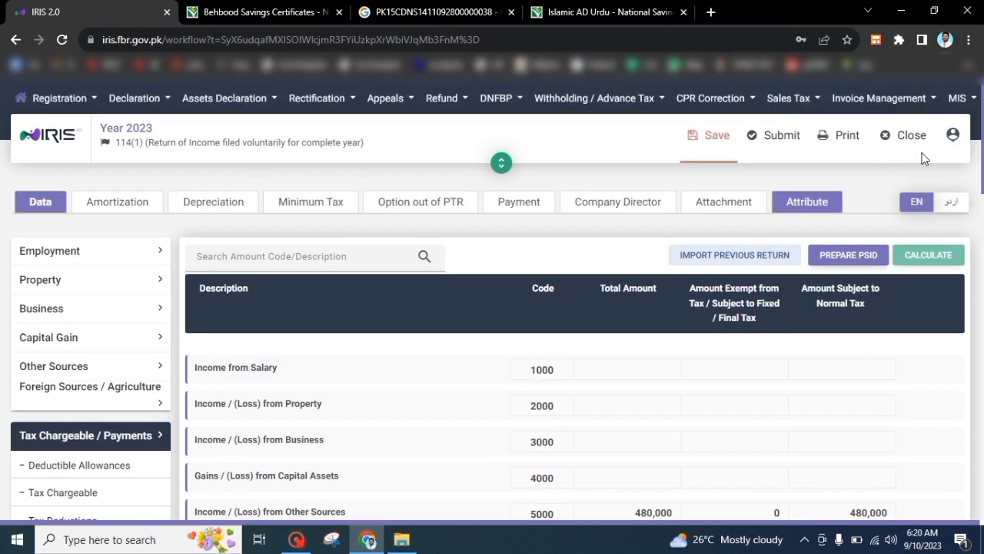
pyautogui.moveTo(983, 132); pyautogui.dragTo(983, 181)
pyautogui.moveTo(982, 178); pyautogui.dragTo(982, 435)
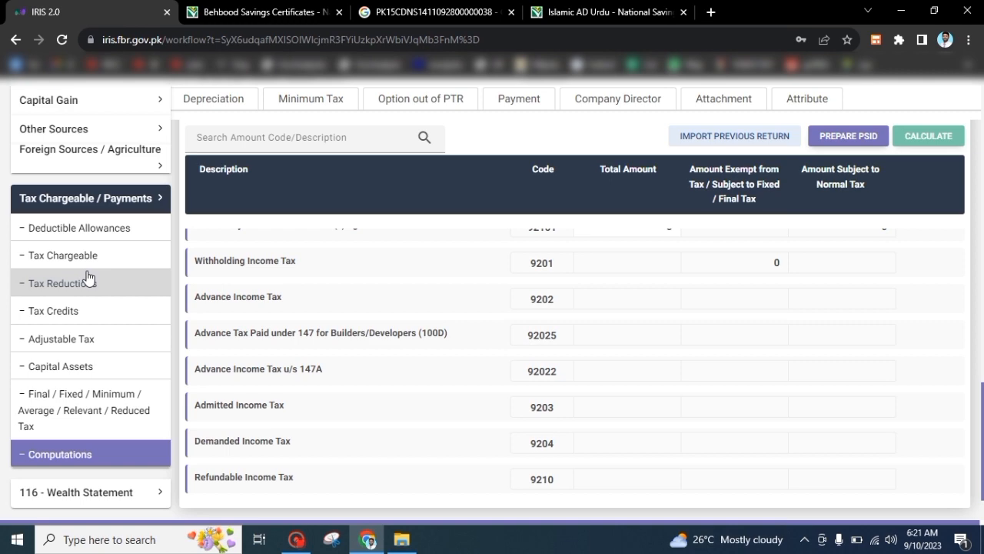
# Change the Behbood certificates yield (5003041) to 680,000 and recalculate
pyautogui.click(56, 137)
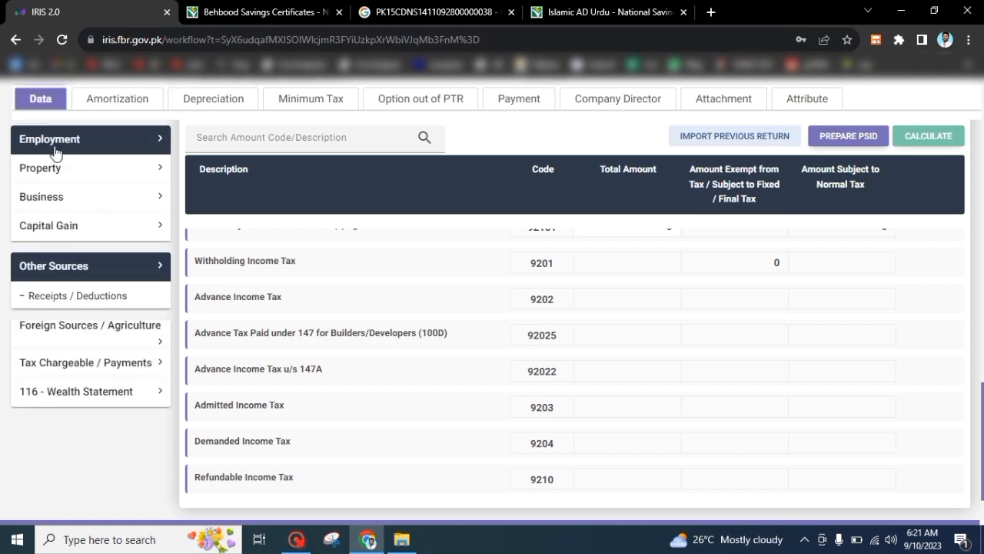
pyautogui.click(50, 296)
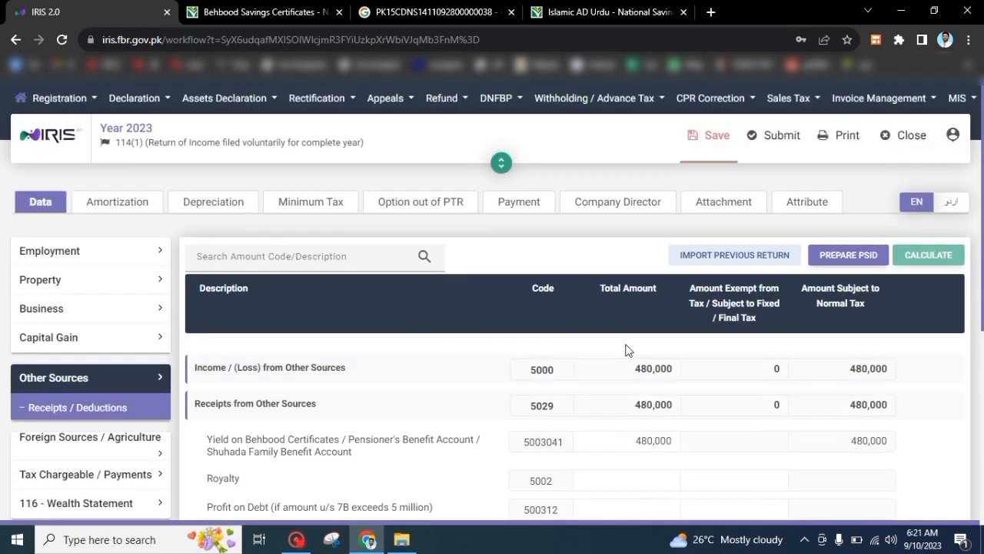
pyautogui.click(631, 441)
pyautogui.write('6')
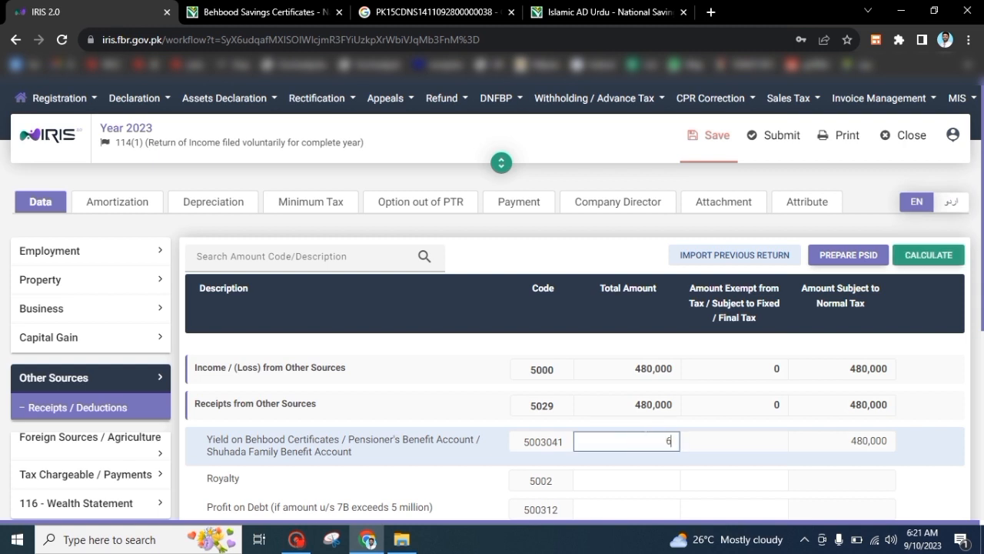
pyautogui.write('80,000')
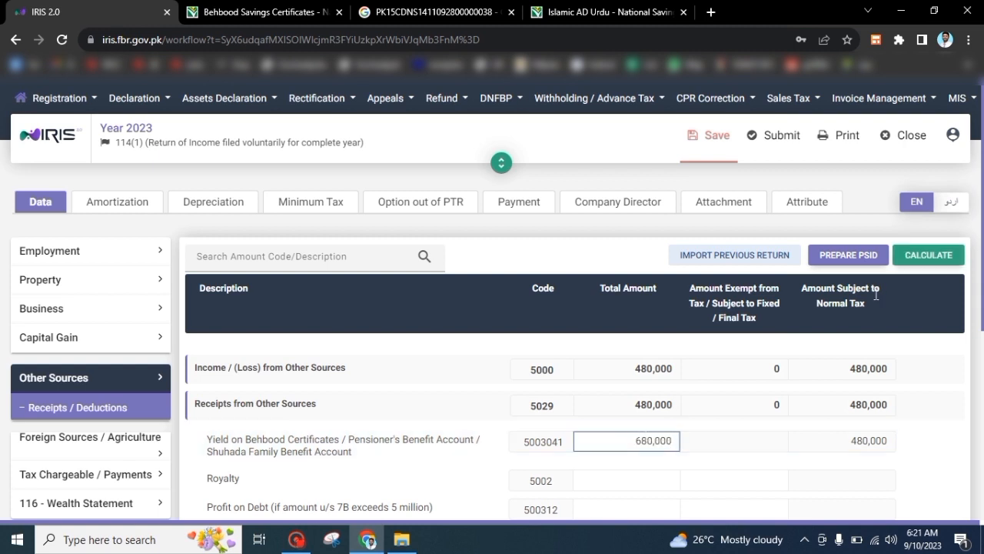
pyautogui.click(933, 253)
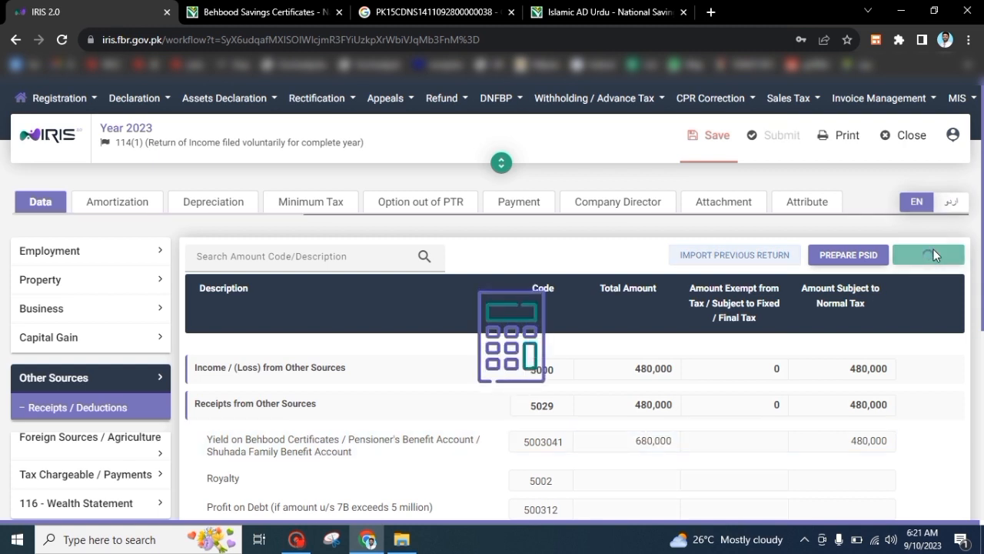
# Recheck the computations, now showing admitted income tax of 4,000
pyautogui.scroll(-3, 539, 347)
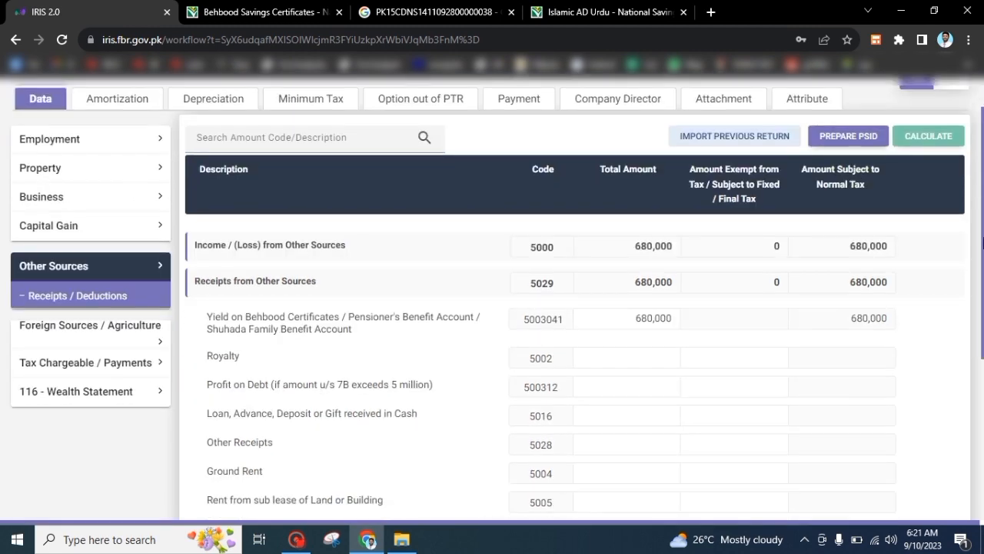
pyautogui.click(100, 363)
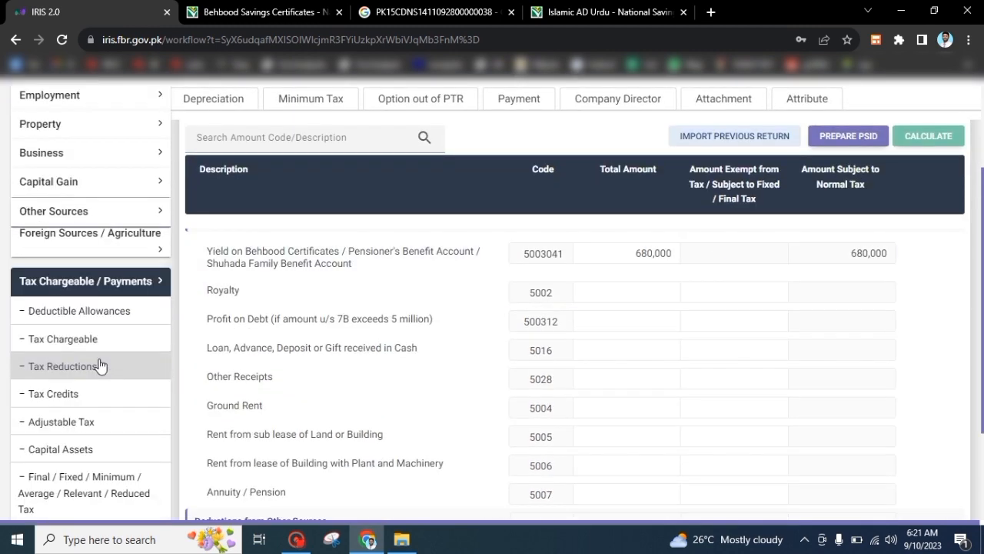
pyautogui.scroll(-1, 4, 512)
pyautogui.scroll(-1, 4, 511)
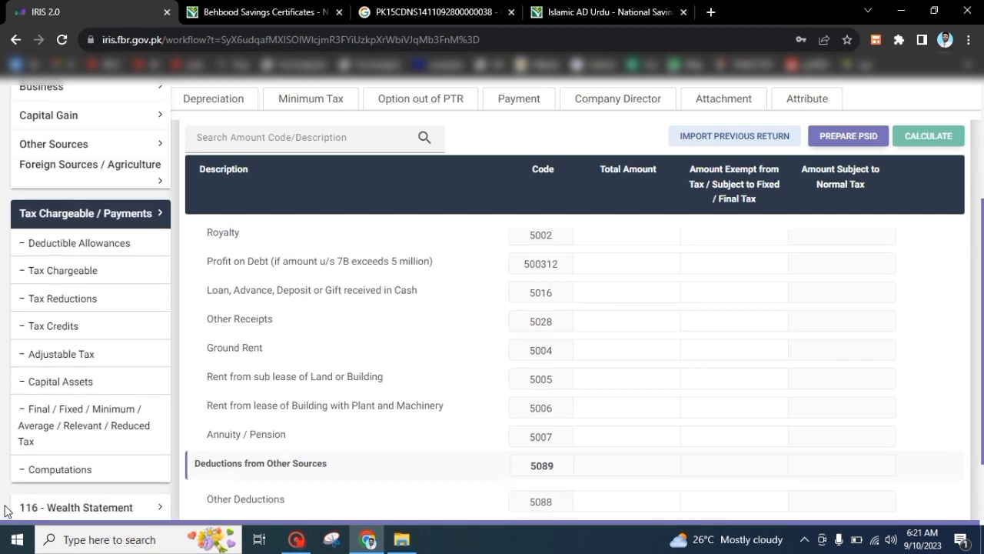
pyautogui.click(56, 470)
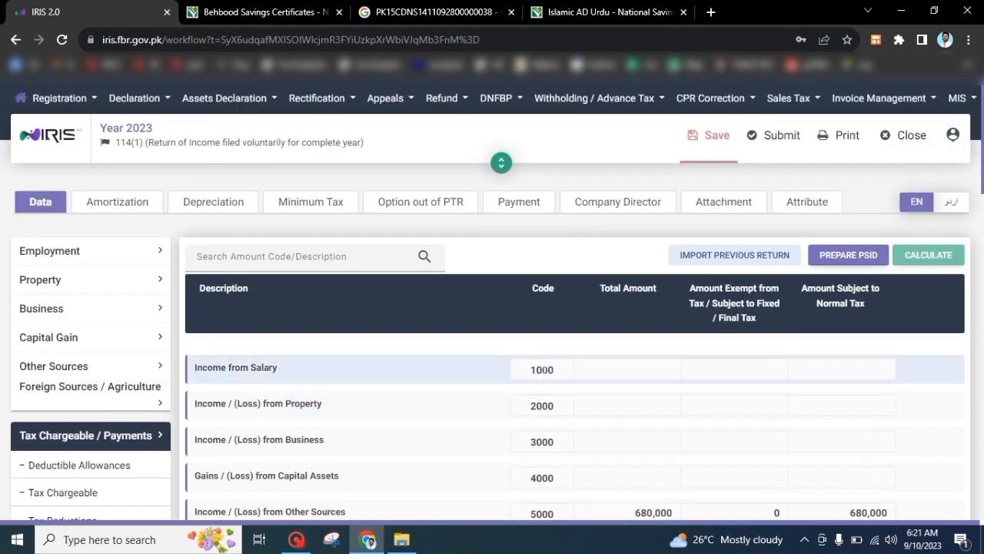
pyautogui.scroll(-5, 983, 363)
pyautogui.scroll(-5, 982, 363)
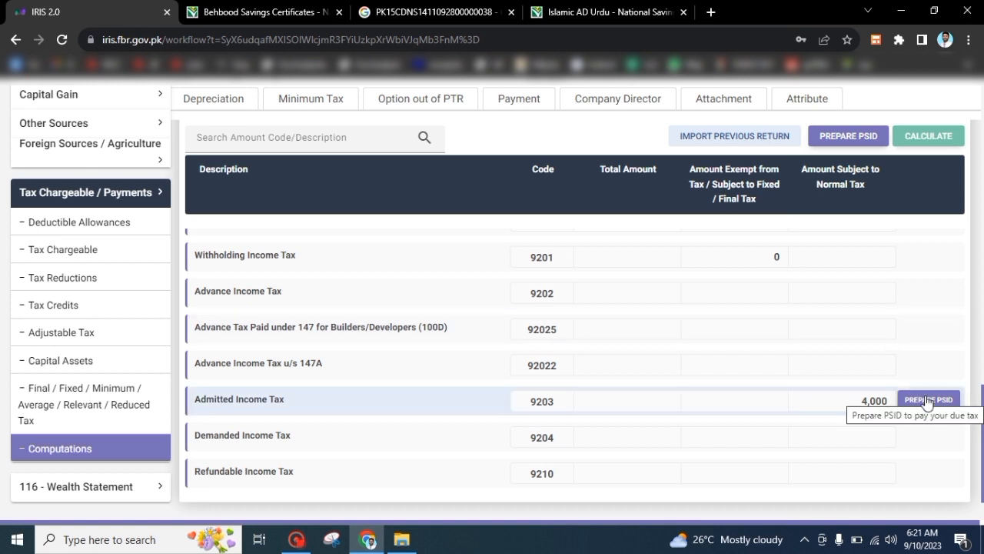
pyautogui.scroll(3, 981, 373)
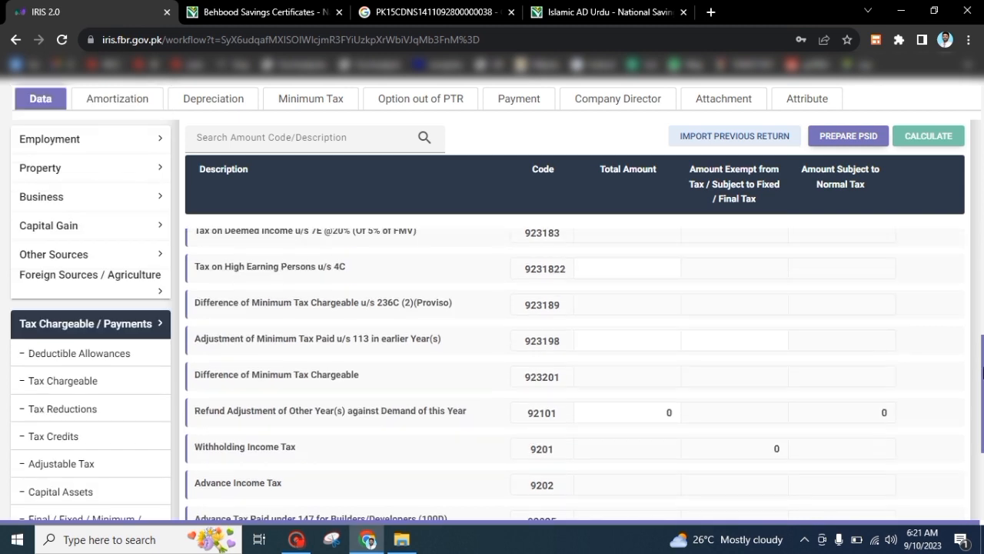
pyautogui.moveTo(980, 373); pyautogui.dragTo(980, 352)
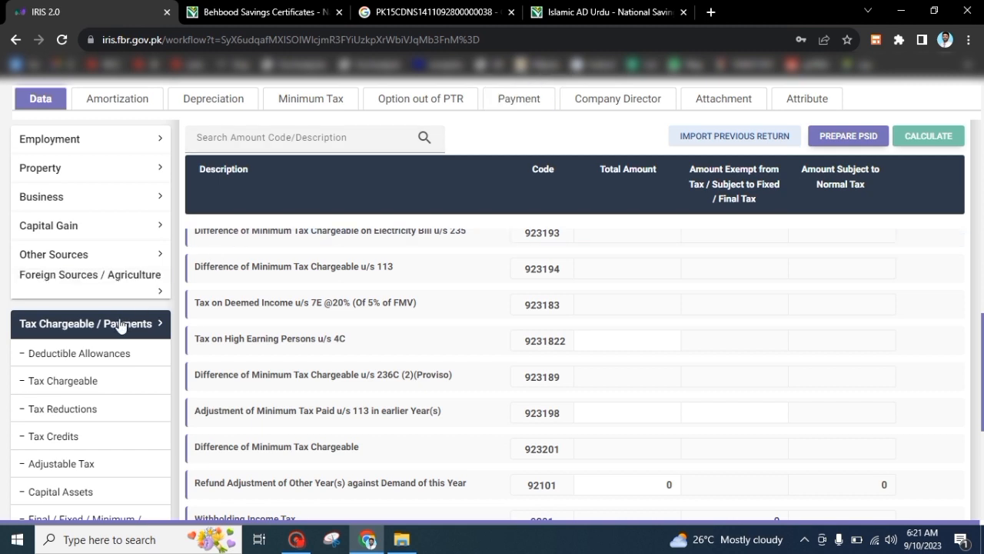
# Reset the Behbood certificates yield to 0 and recalculate
pyautogui.click(46, 266)
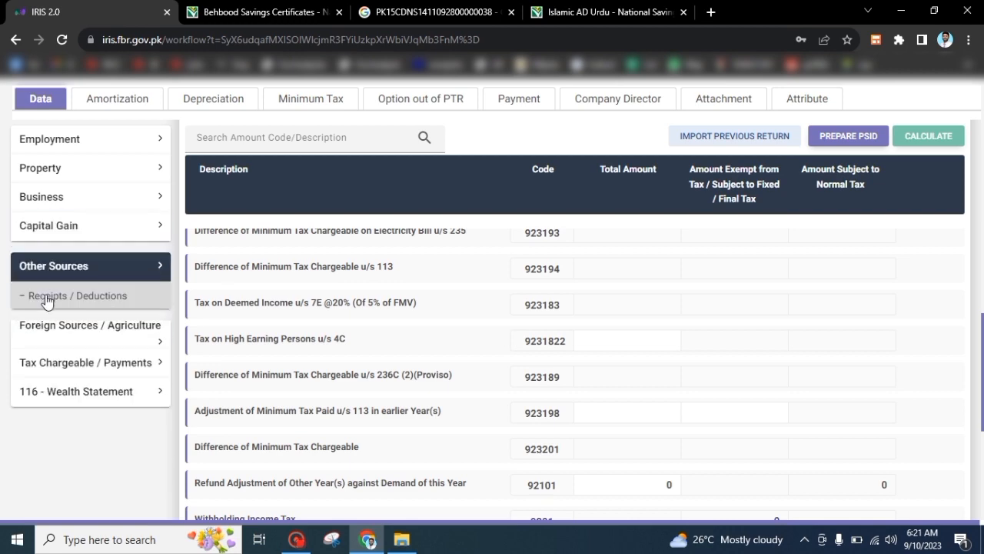
pyautogui.click(48, 299)
pyautogui.scroll(5, 490, 336)
pyautogui.doubleClick(653, 441)
pyautogui.write('0')
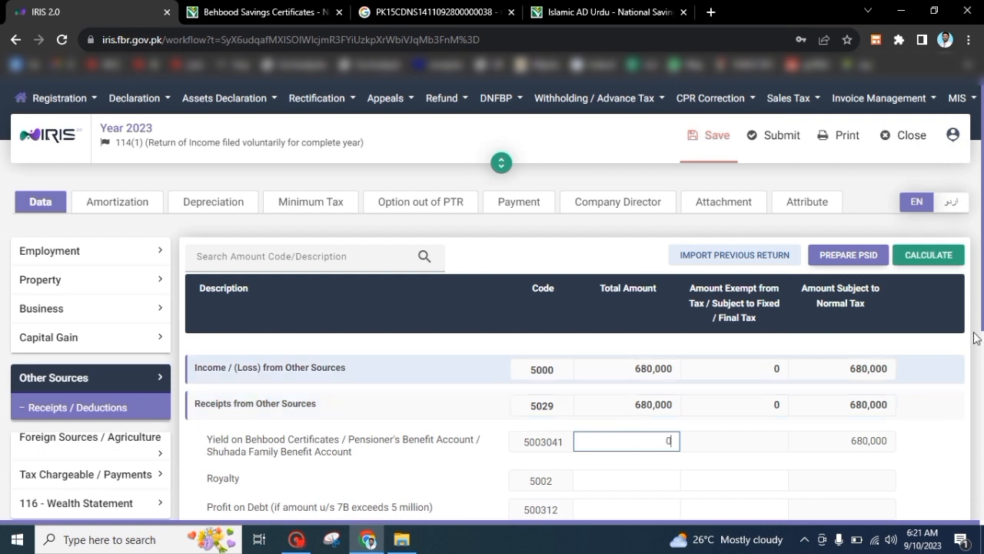
pyautogui.click(922, 247)
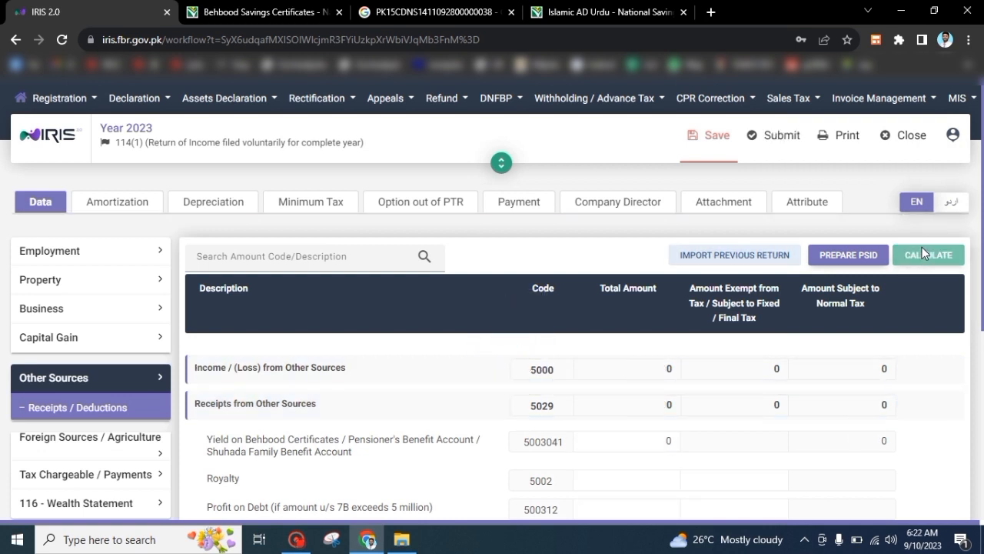
pyautogui.moveTo(983, 206); pyautogui.dragTo(983, 272)
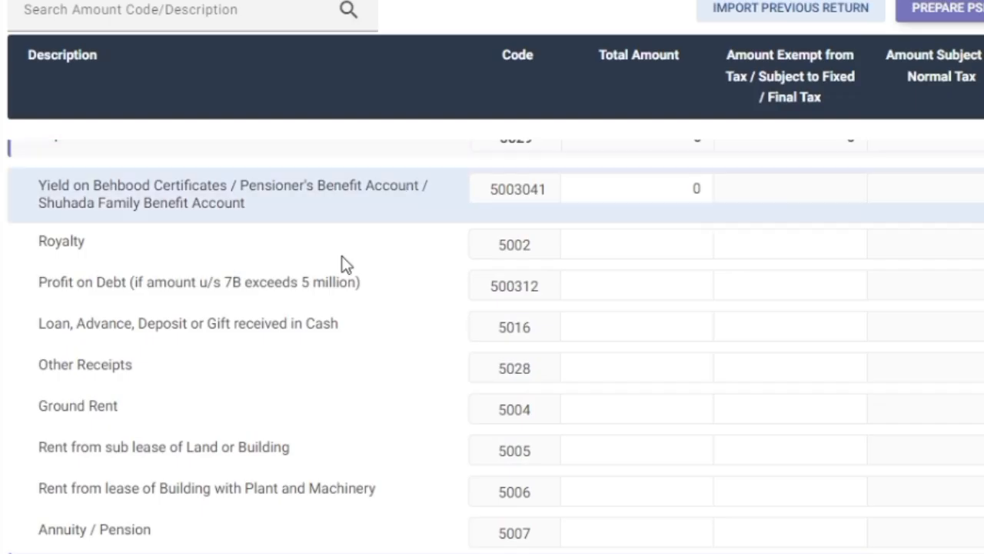
# Enter 650,000 in Other Receipts (5028), also as exempt amount, and recalculate
pyautogui.moveTo(399, 329); pyautogui.dragTo(363, 328)
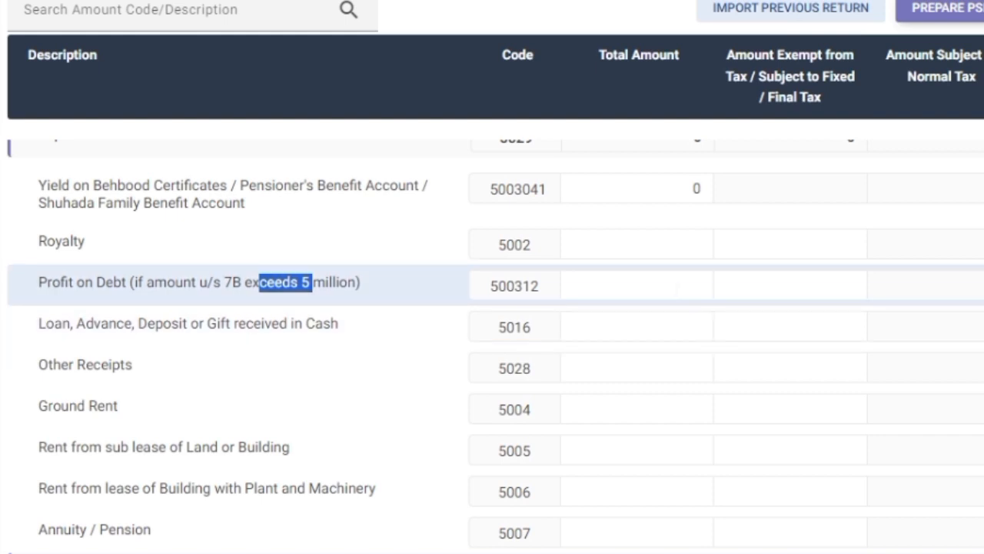
pyautogui.click(637, 368)
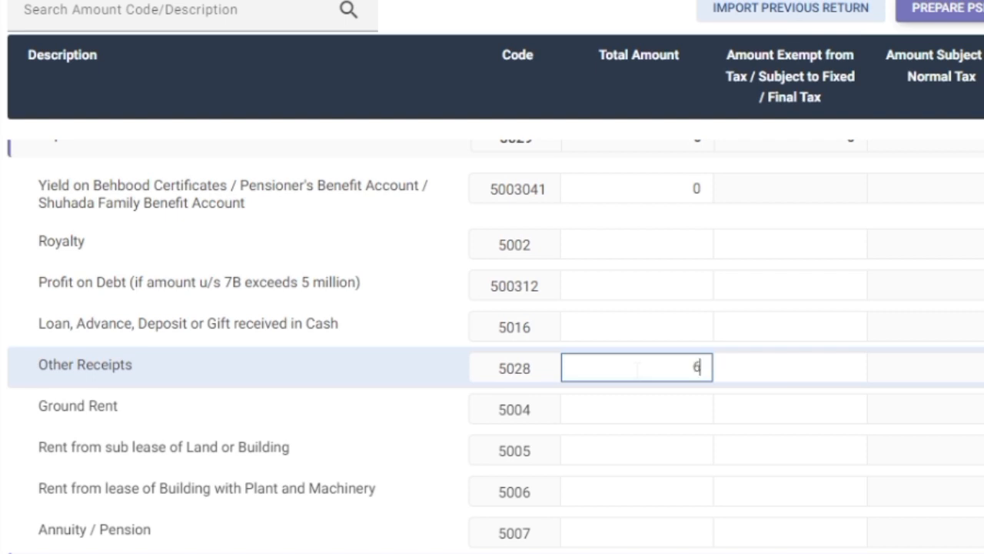
pyautogui.write('650,000')
pyautogui.click(739, 362)
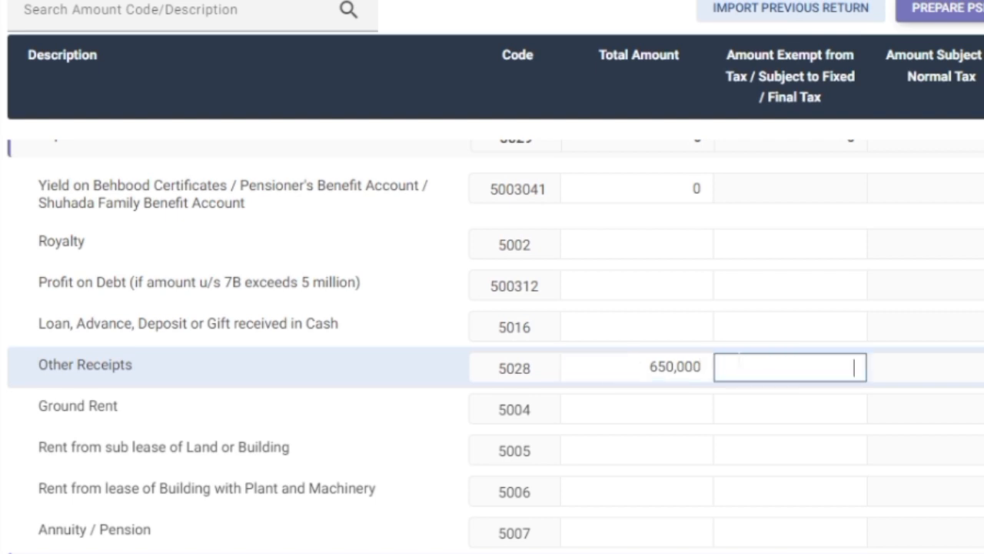
pyautogui.write('6')
pyautogui.write('5')
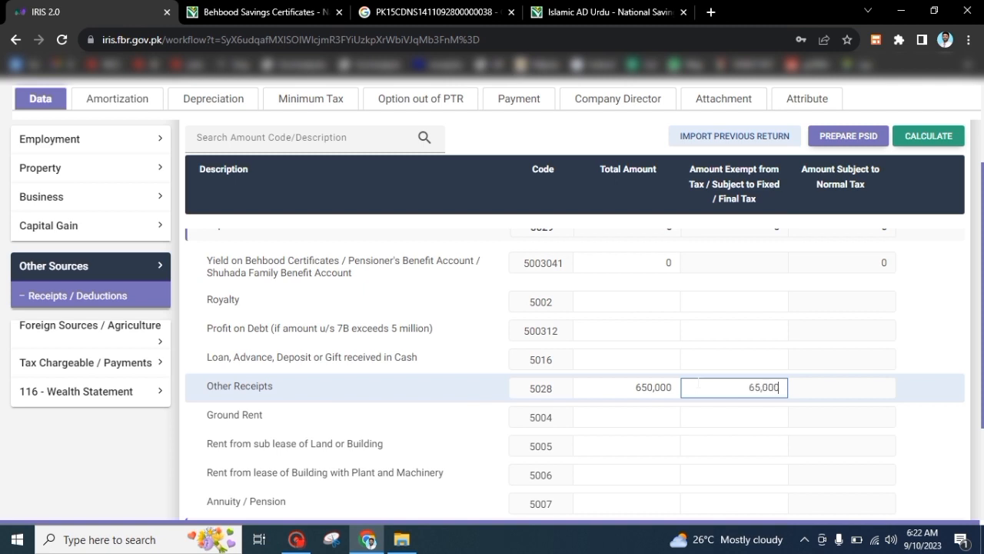
pyautogui.write('0,000')
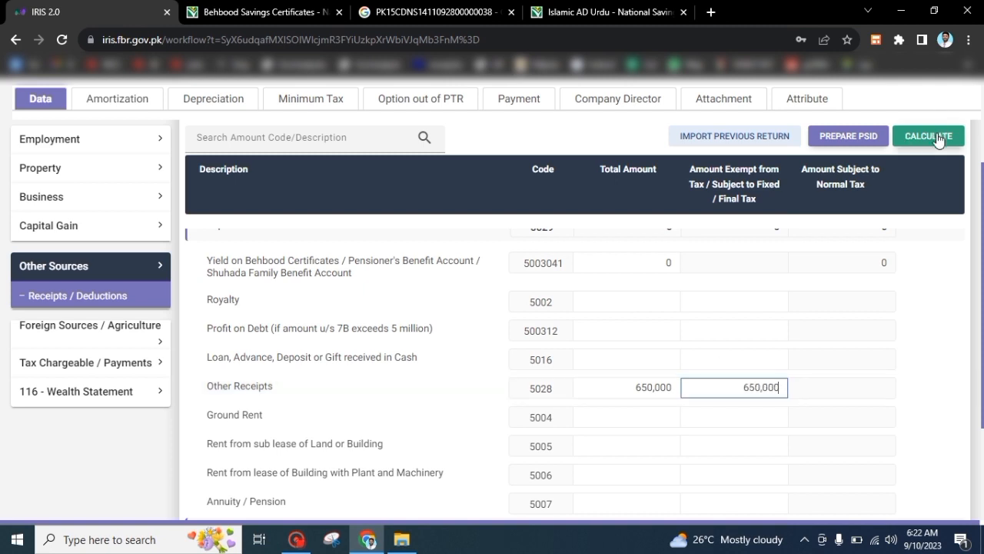
pyautogui.click(929, 135)
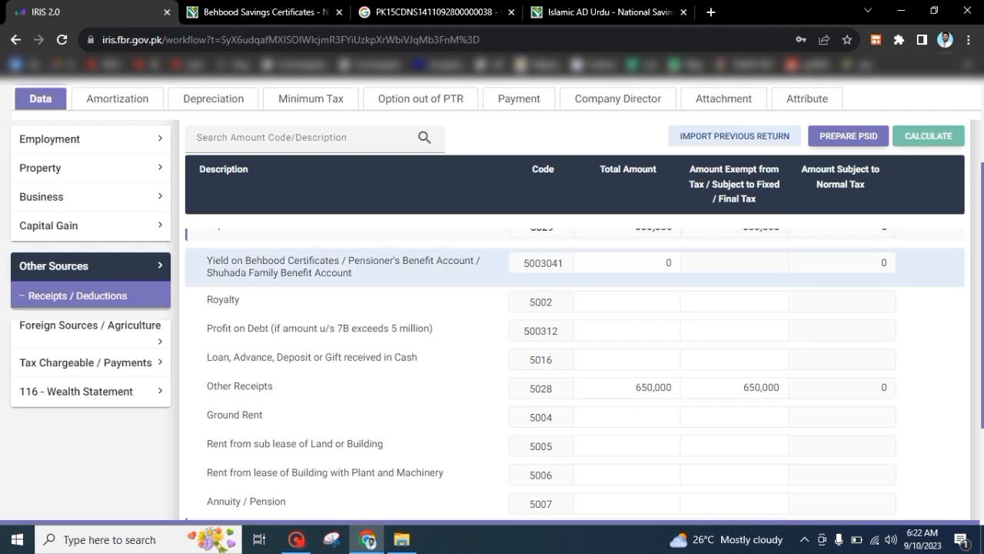
# Open the Final/Fixed/Minimum tax schedule and locate the Profit on debt u/s 7B row
pyautogui.click(99, 373)
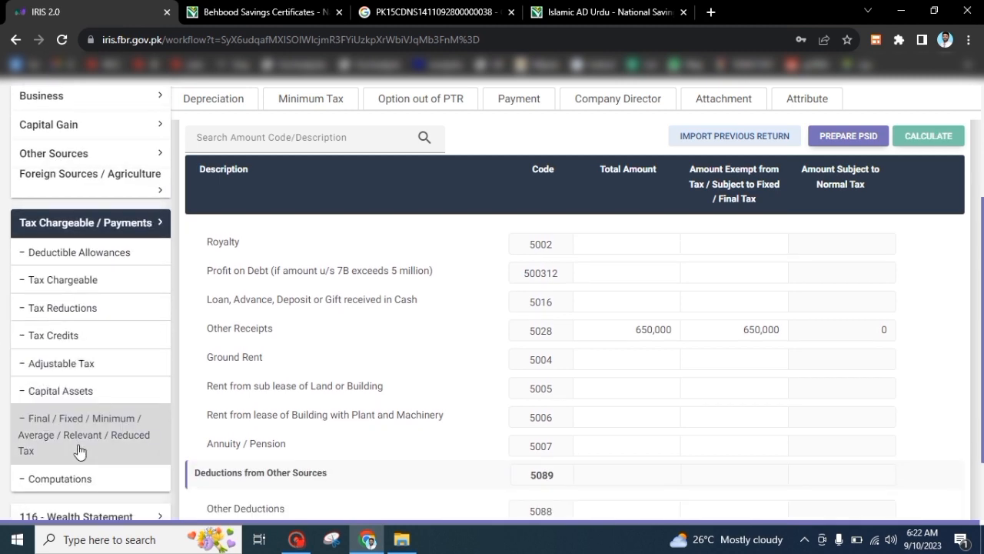
pyautogui.click(79, 452)
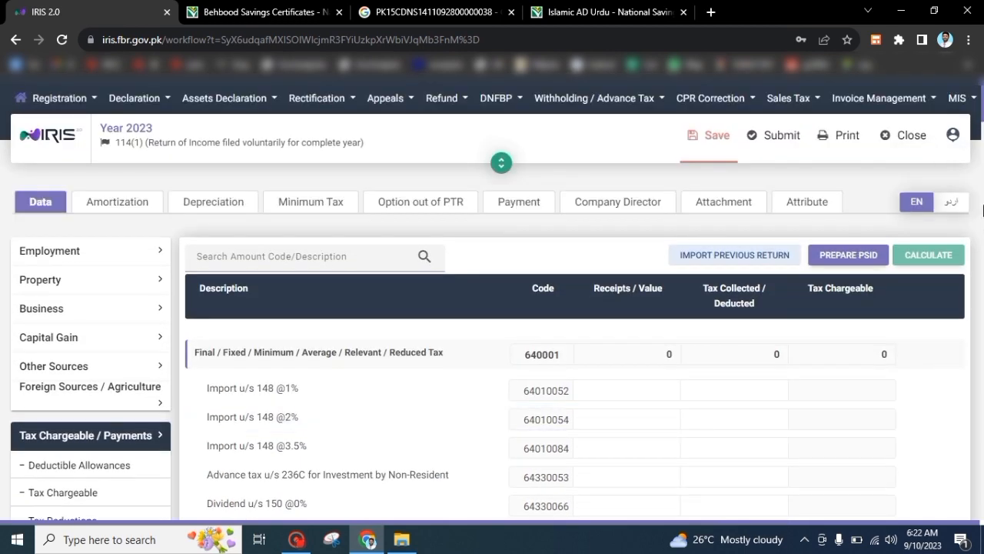
pyautogui.moveTo(982, 110); pyautogui.dragTo(983, 260)
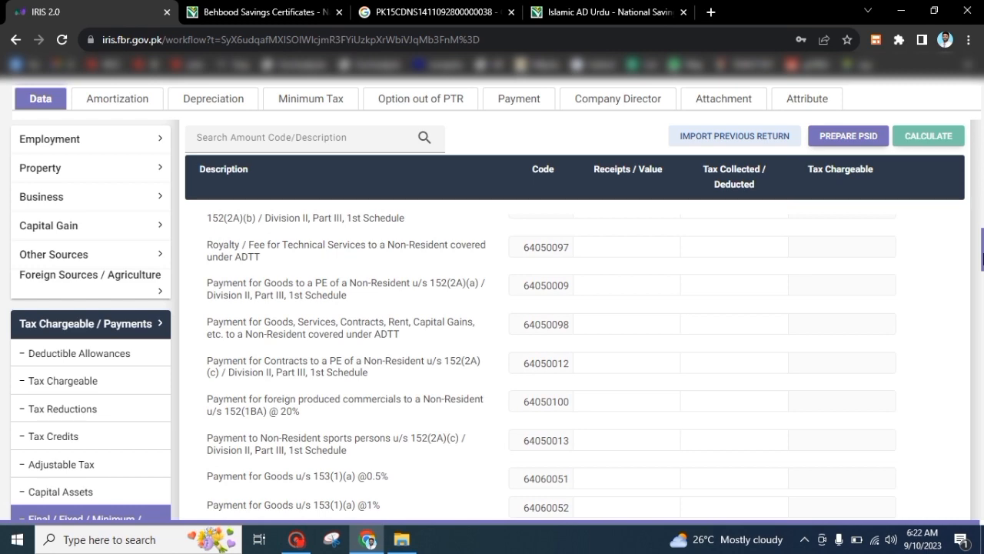
pyautogui.hotkey('ctrl', 'f')
pyautogui.write('7B')
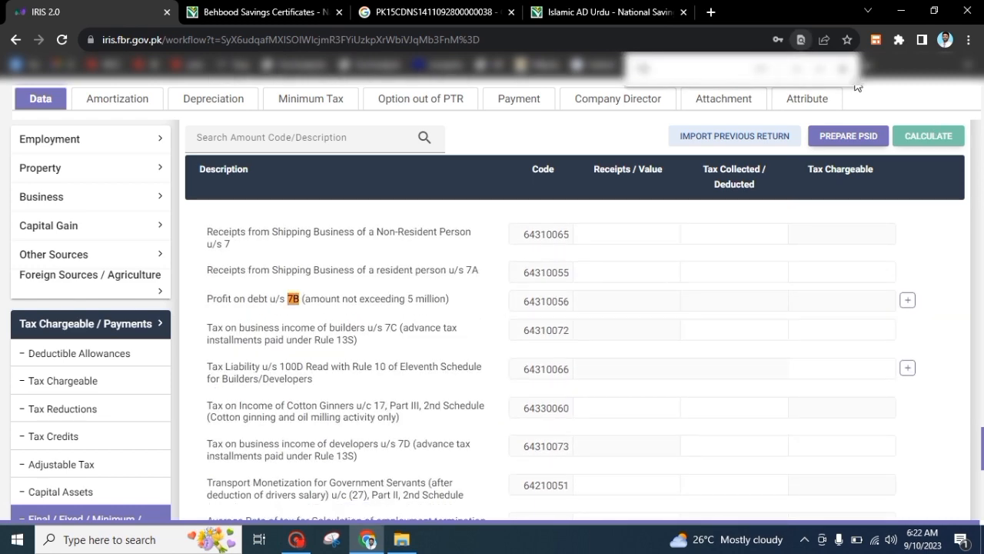
pyautogui.press('Escape')
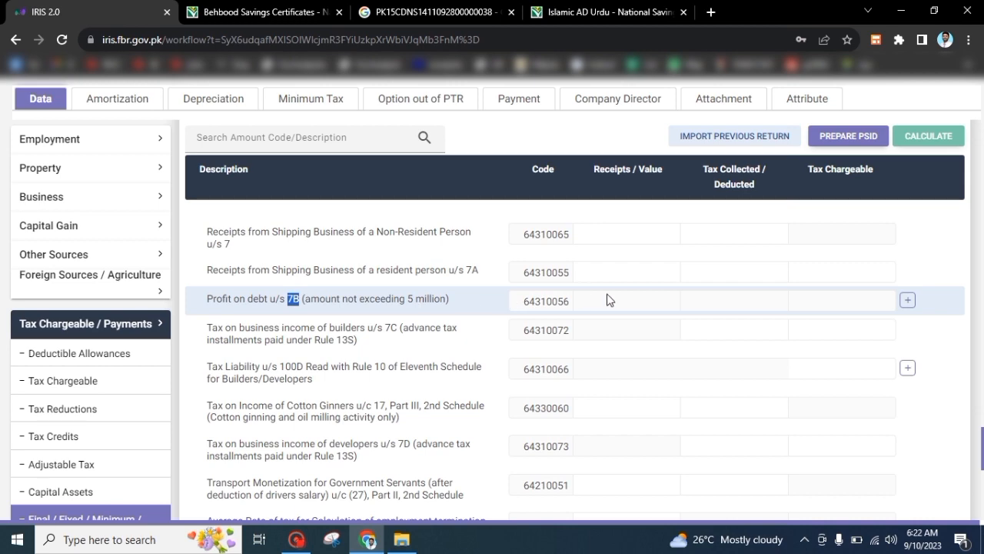
# Add an investment entry on the 7B row and copy the savings account's IBAN from the search tab
pyautogui.click(908, 301)
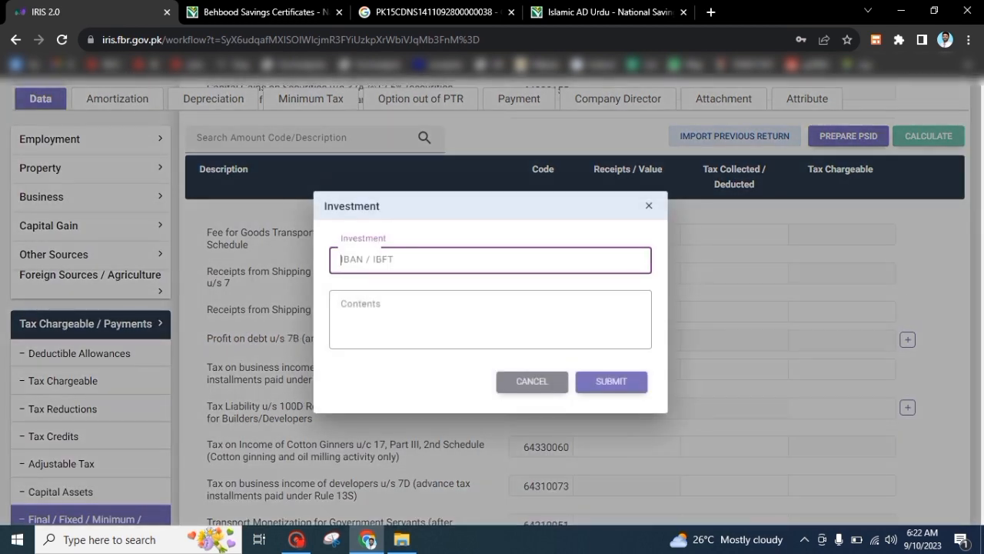
pyautogui.click(430, 12)
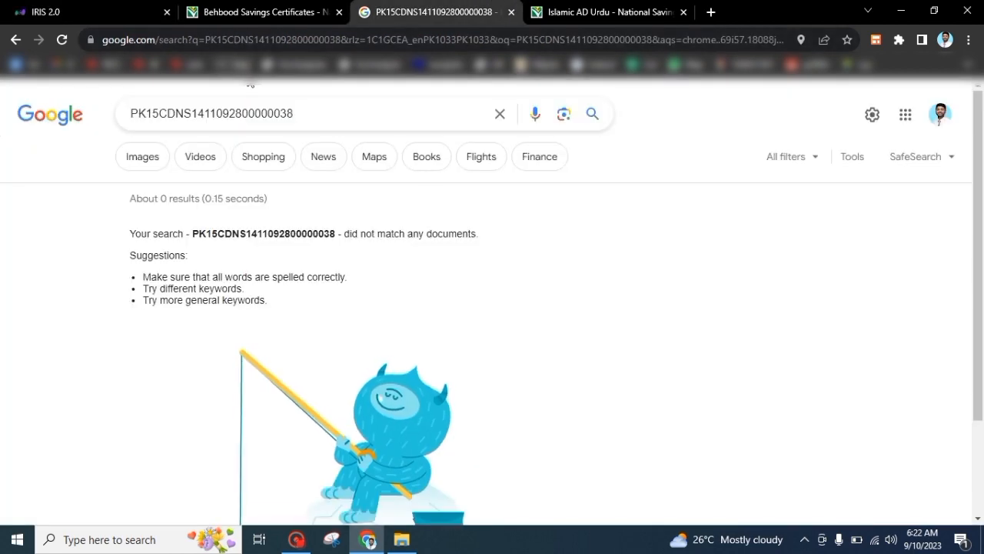
pyautogui.moveTo(296, 115); pyautogui.dragTo(83, 120)
pyautogui.hotkey('ctrl', 'c')
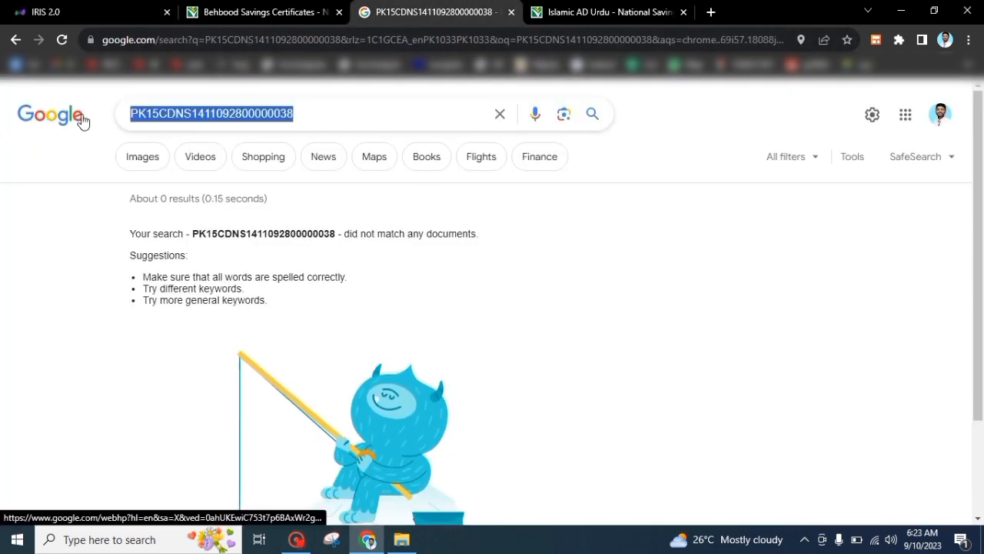
pyautogui.click(608, 10)
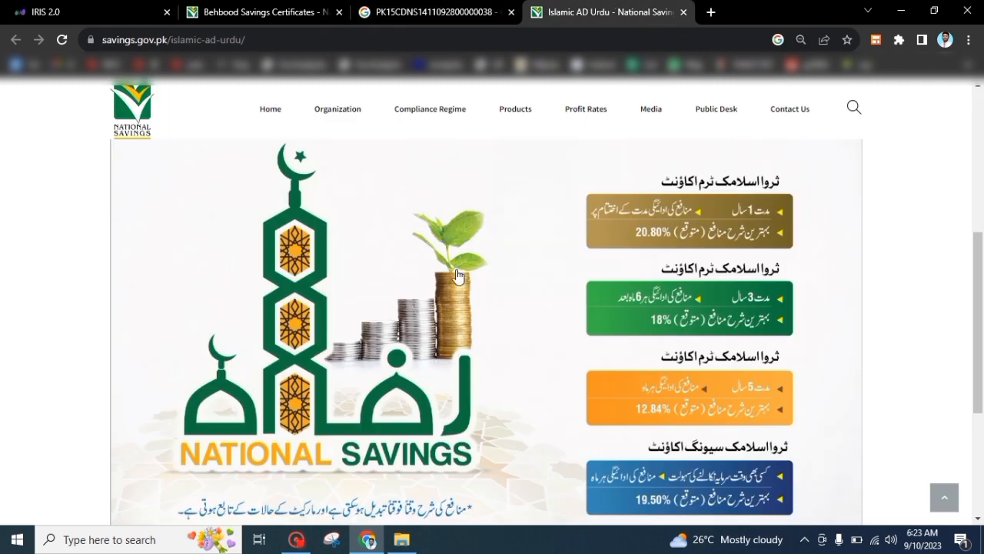
pyautogui.scroll(-2, 961, 323)
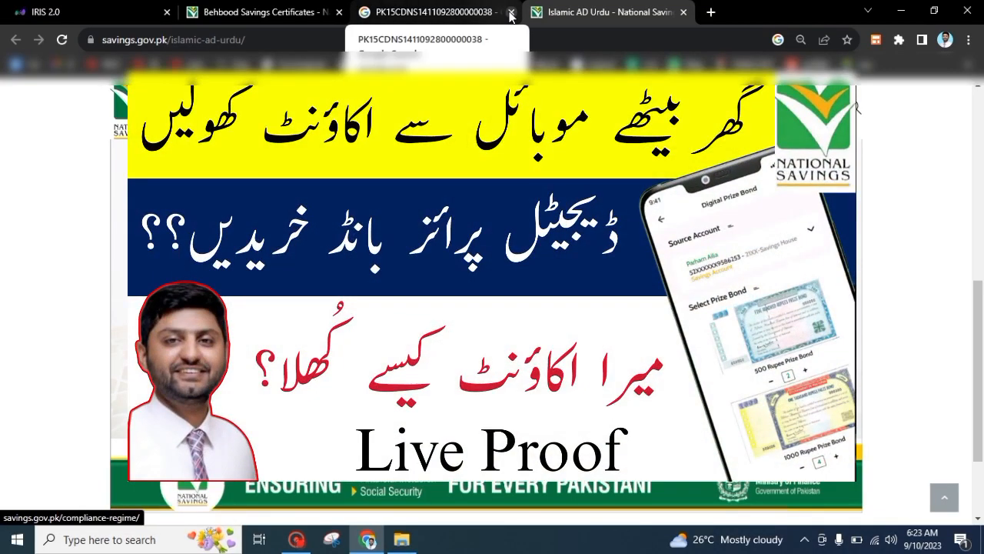
pyautogui.click(512, 12)
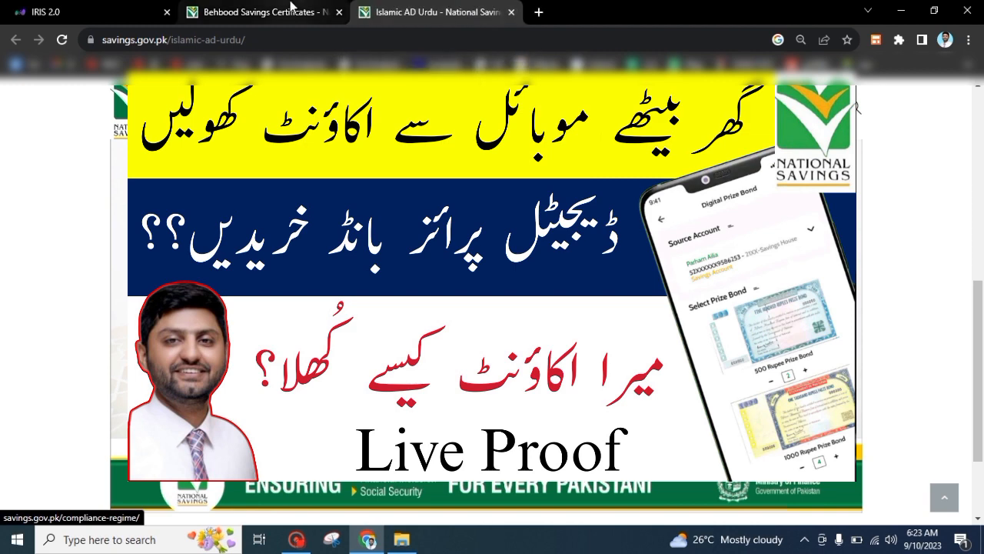
pyautogui.click(54, 10)
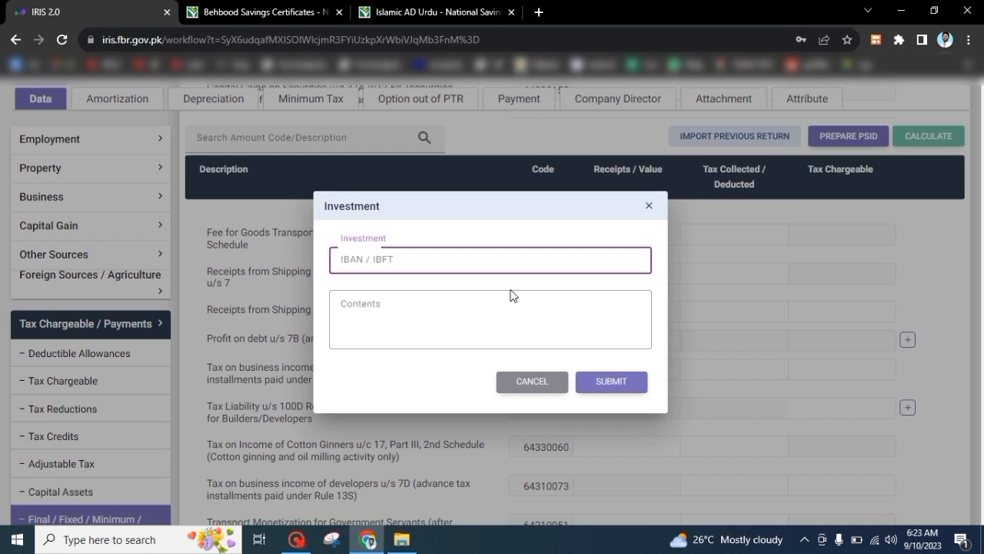
# Submit the 7B investment with the pasted IBAN and description 'National saving center Sarwa islamic saving account'
pyautogui.hotkey('ctrl', 'v')
pyautogui.click(513, 296)
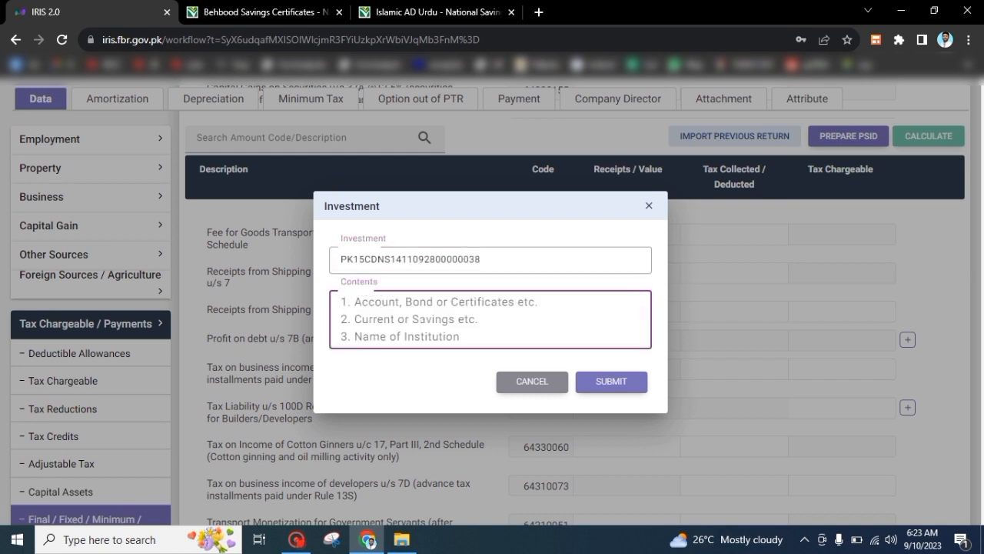
pyautogui.write('Nati')
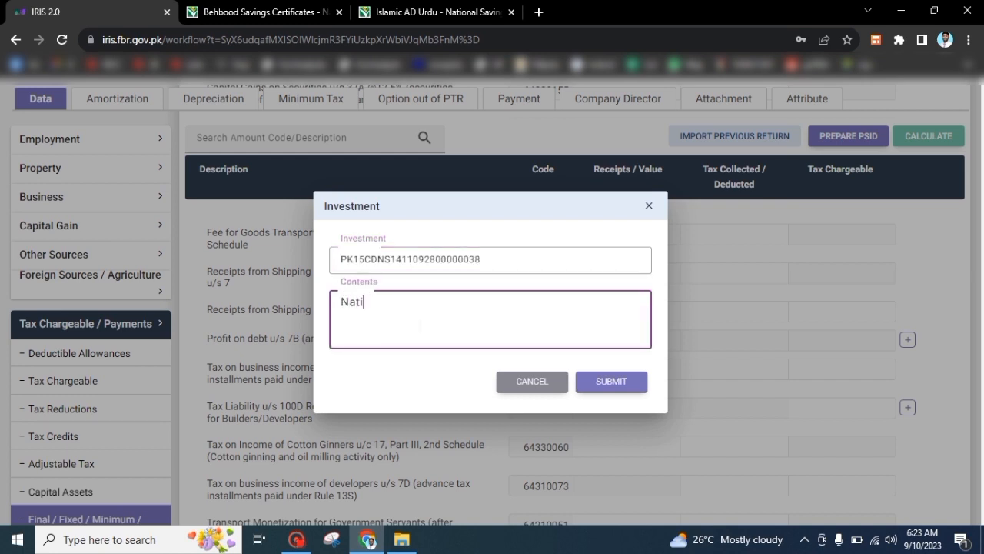
pyautogui.write('onal')
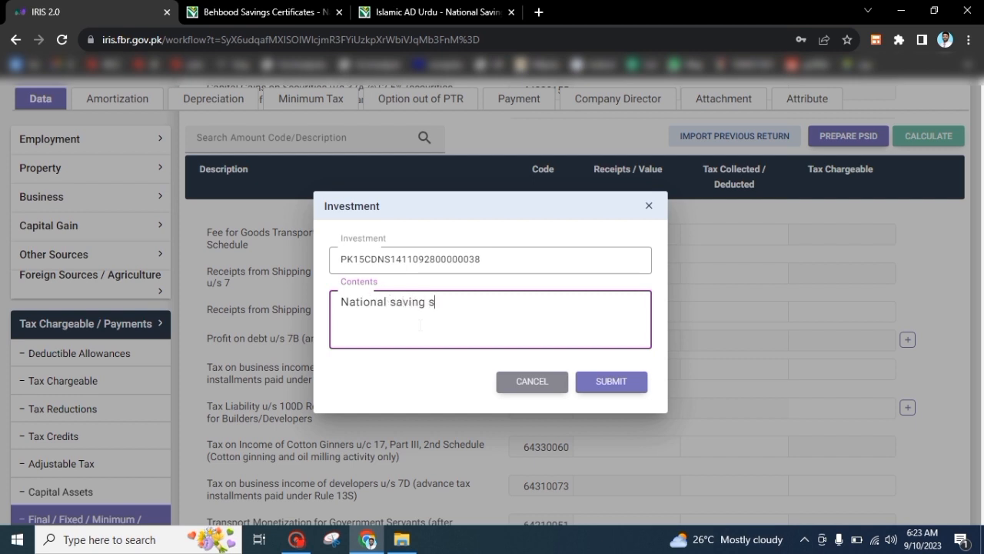
pyautogui.write(' saving center')
pyautogui.press('Tab')
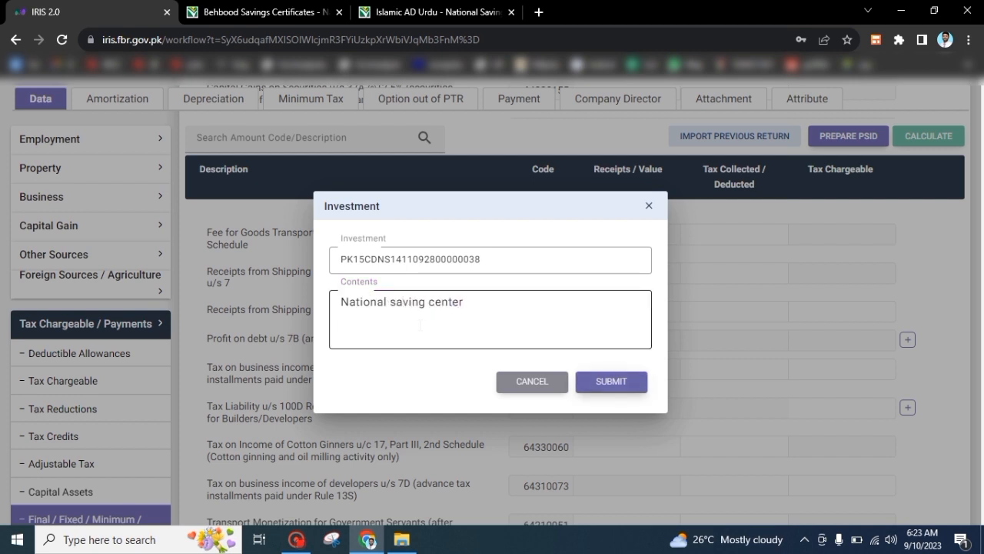
pyautogui.click(473, 320)
pyautogui.press('Return')
pyautogui.write('S')
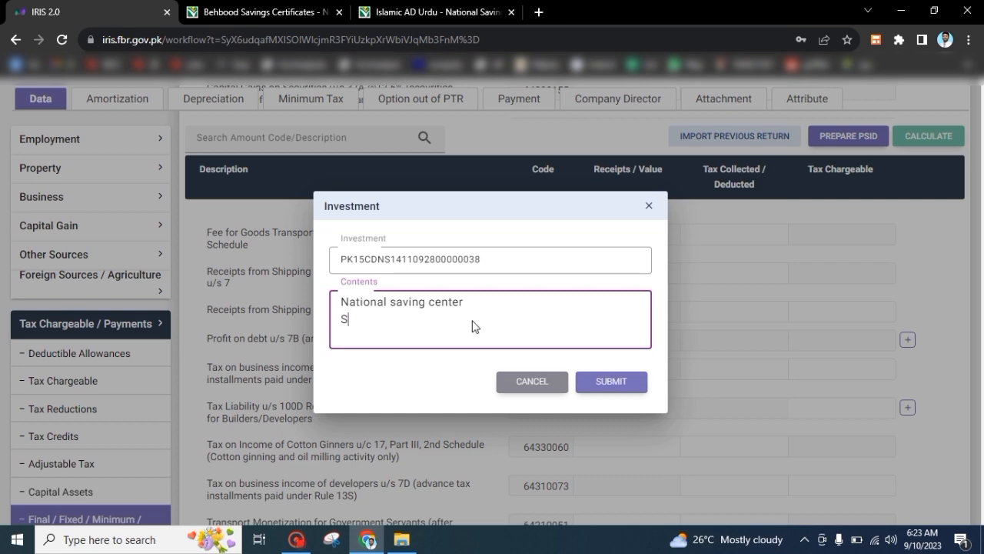
pyautogui.write('arwa')
pyautogui.hotkey('ctrl', 's')
pyautogui.write('isla')
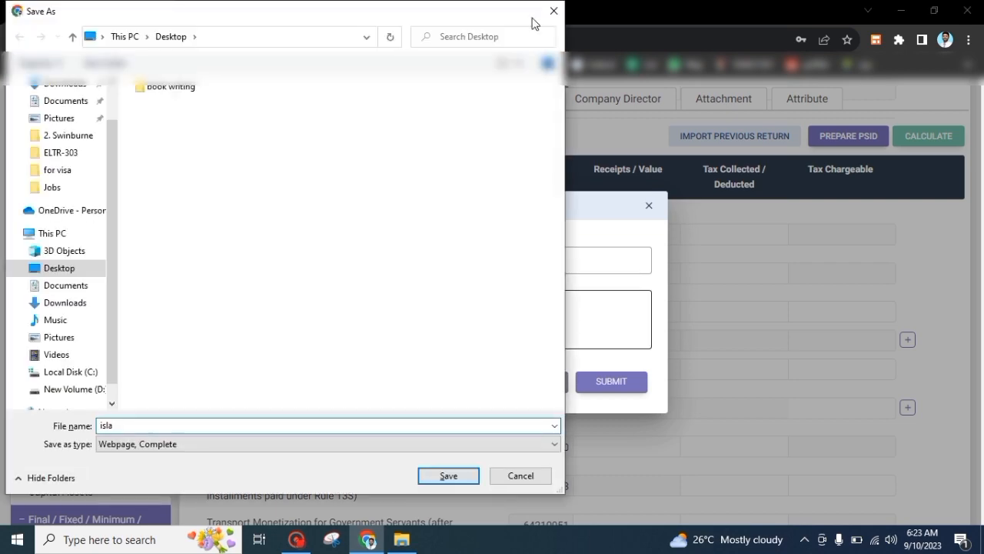
pyautogui.click(554, 10)
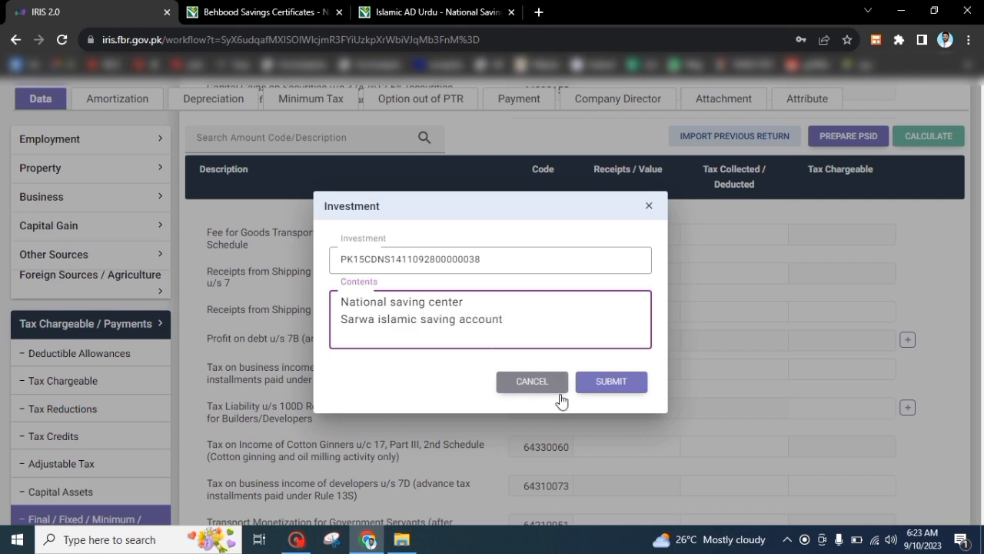
pyautogui.click(596, 381)
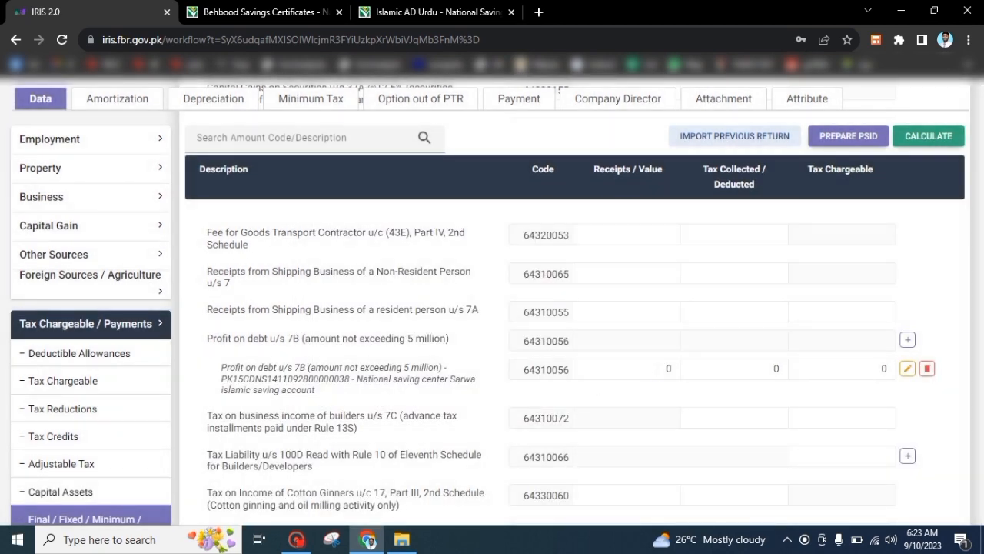
# Record 620,000 profit on the 7B investment, recalculate to 93,000 tax, and reopen Other Sources receipts
pyautogui.scroll(-1, 656, 374)
pyautogui.click(655, 337)
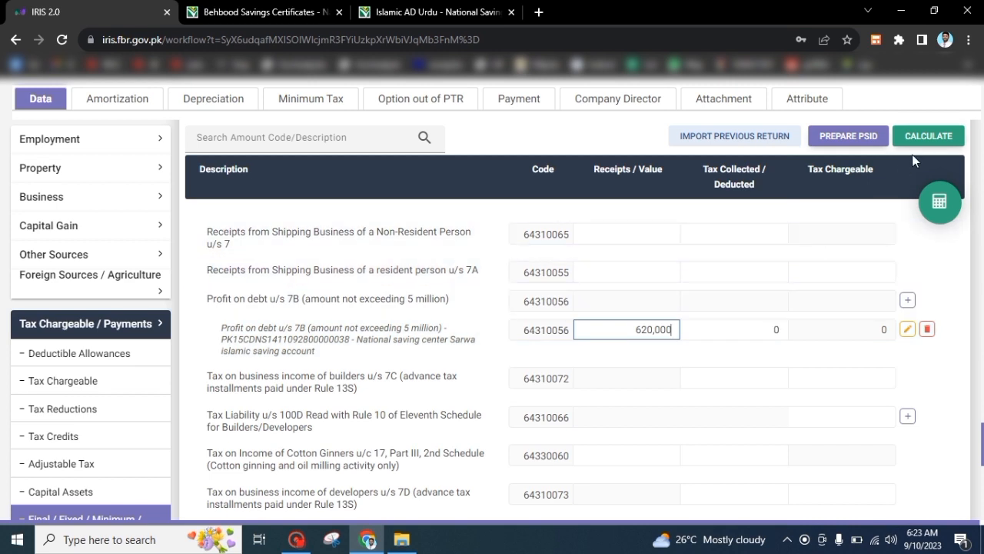
pyautogui.click(928, 139)
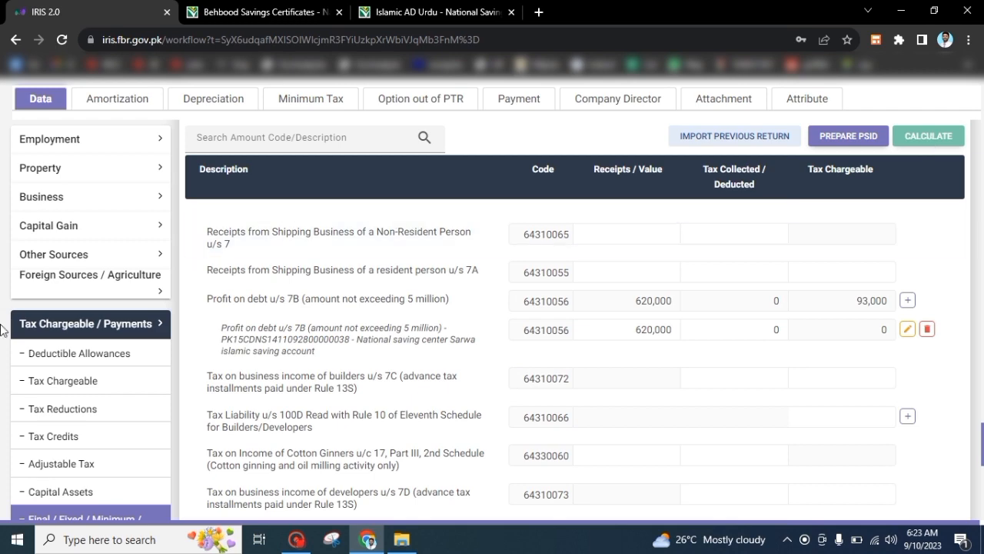
pyautogui.click(63, 257)
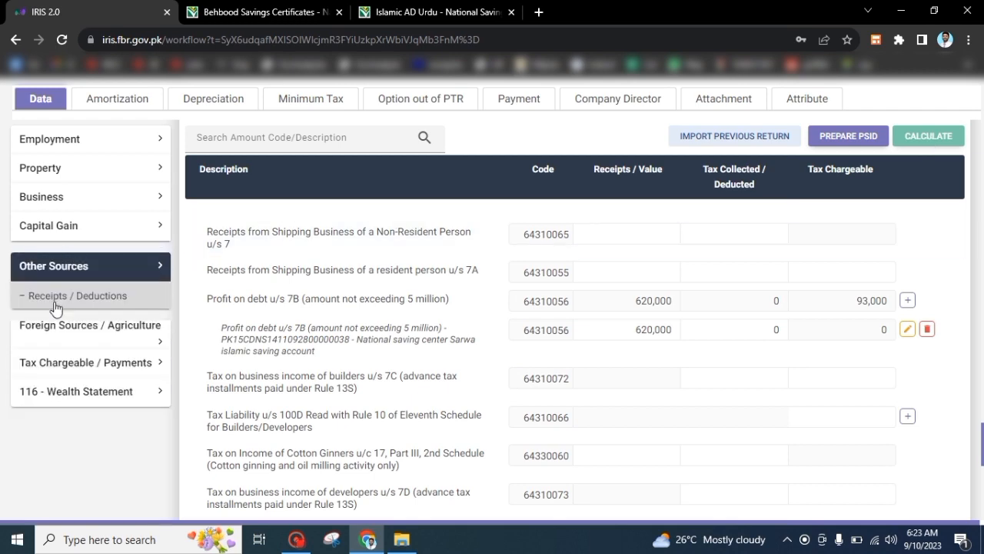
pyautogui.click(56, 302)
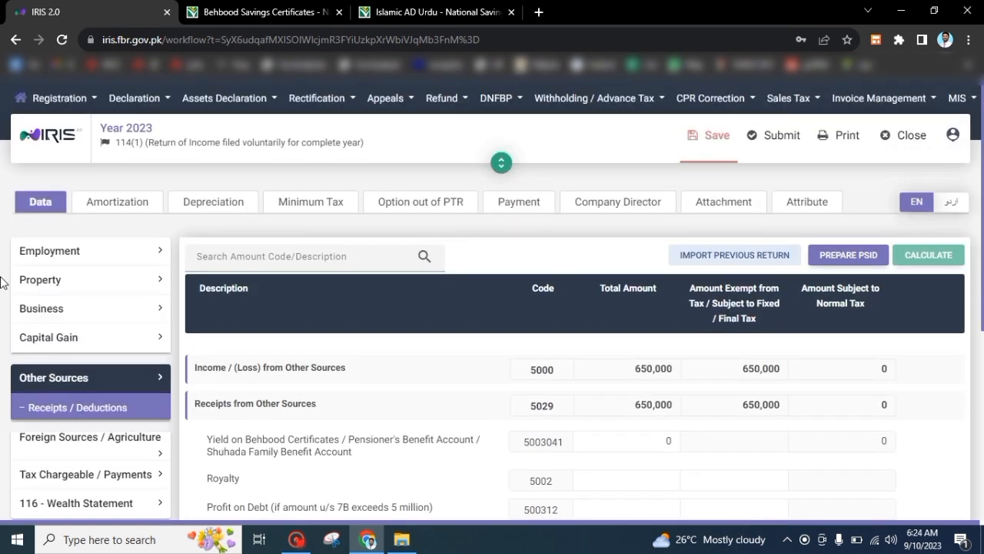
# Reopen the final, fixed and minimum tax schedule under Tax Chargeable / Payments
pyautogui.click(71, 377)
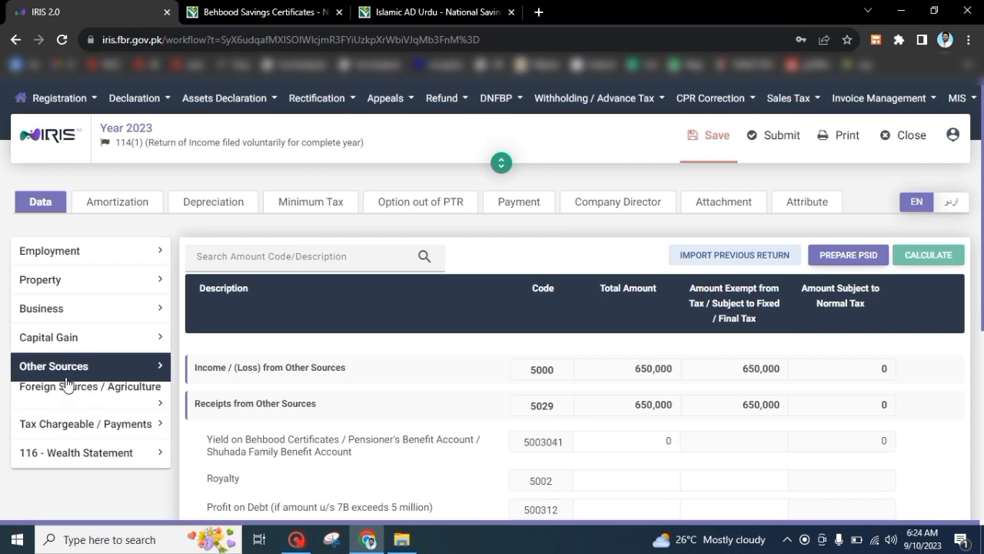
pyautogui.click(64, 427)
pyautogui.scroll(-2, 2, 500)
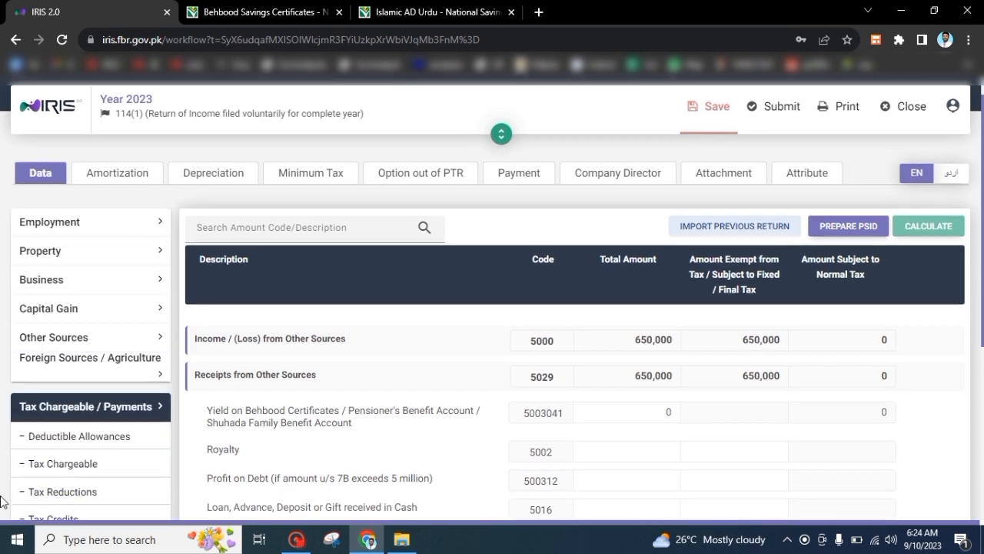
pyautogui.scroll(-3, 3, 501)
pyautogui.click(92, 350)
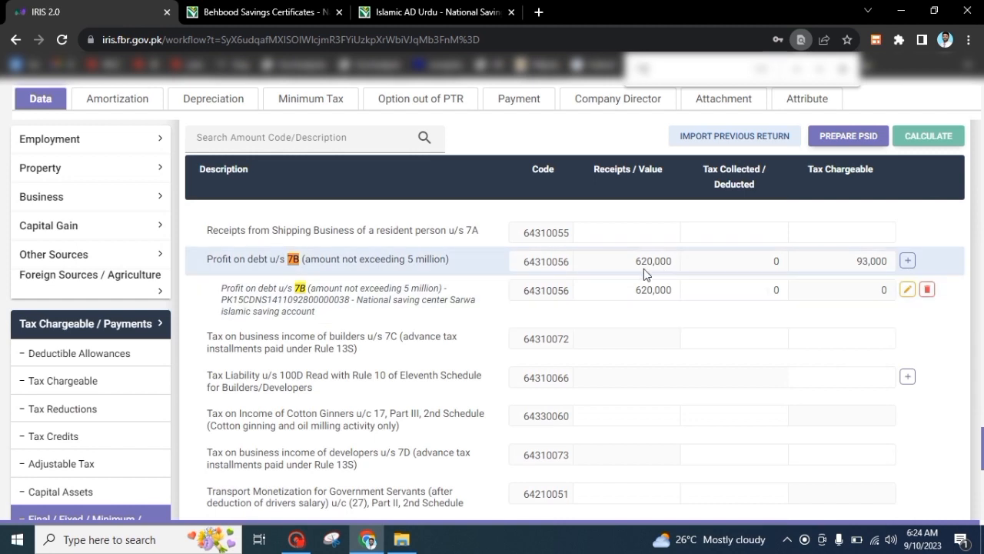
# Change the 7B savings profit from 620,000 to 650,000 and record 97,500 tax deducted
pyautogui.click(636, 288)
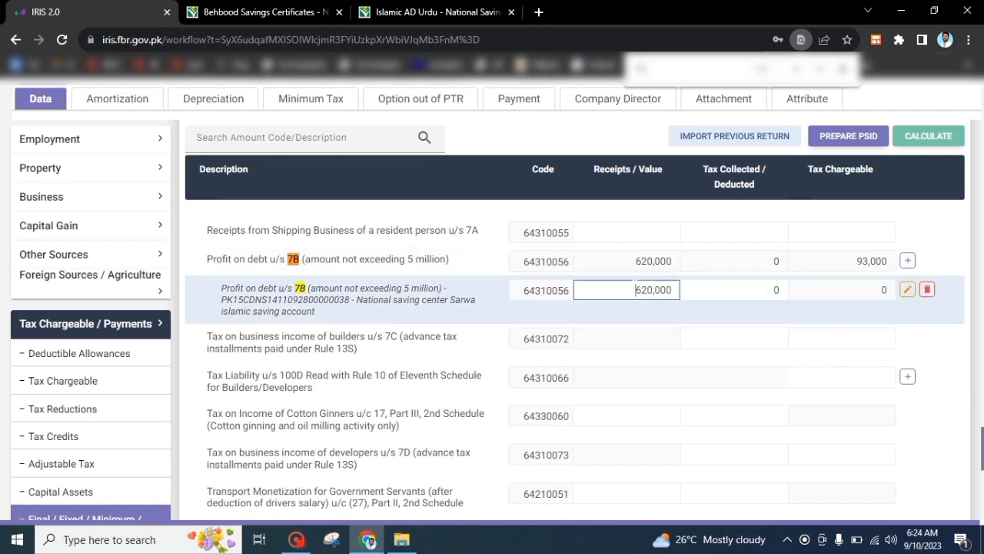
pyautogui.doubleClick(636, 289)
pyautogui.write('65')
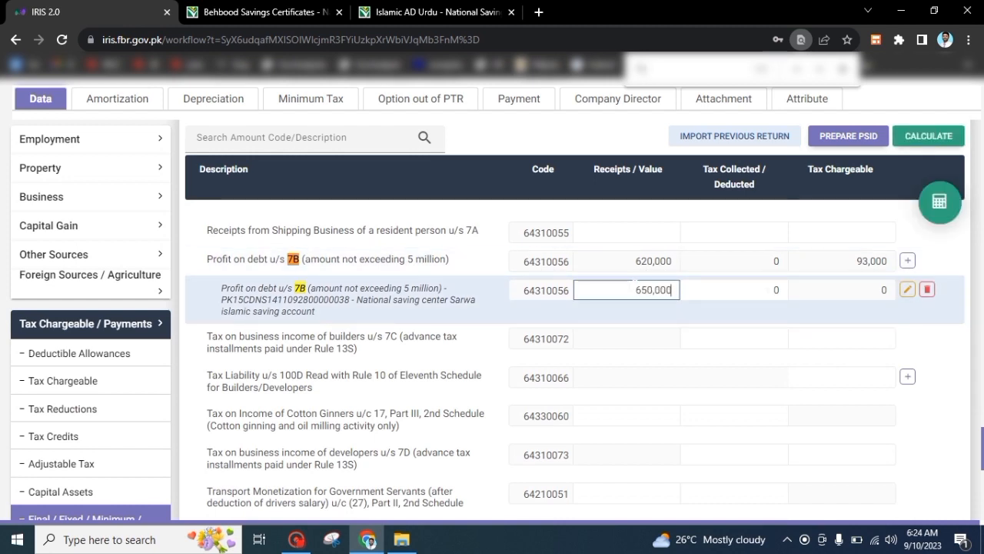
pyautogui.write('0,000')
pyautogui.click(941, 143)
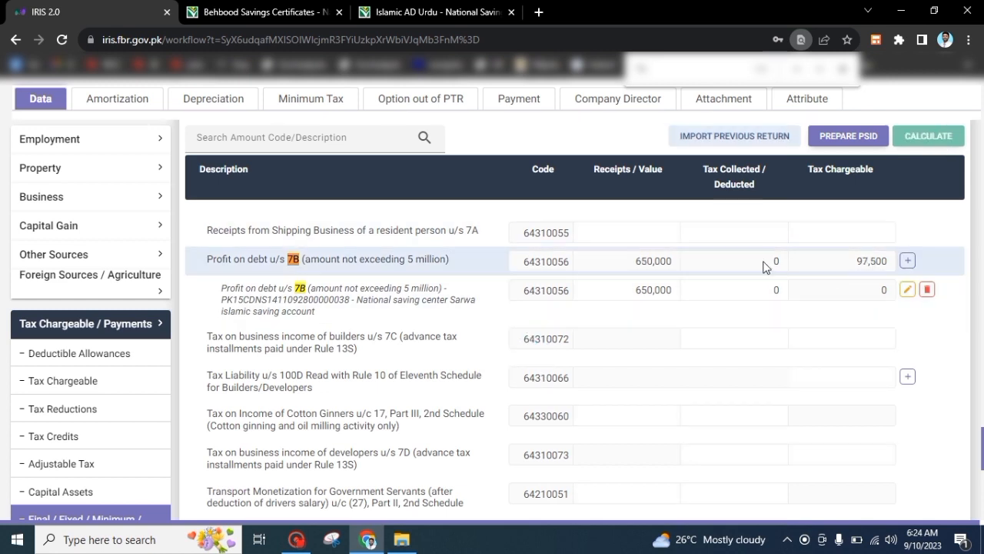
pyautogui.click(776, 290)
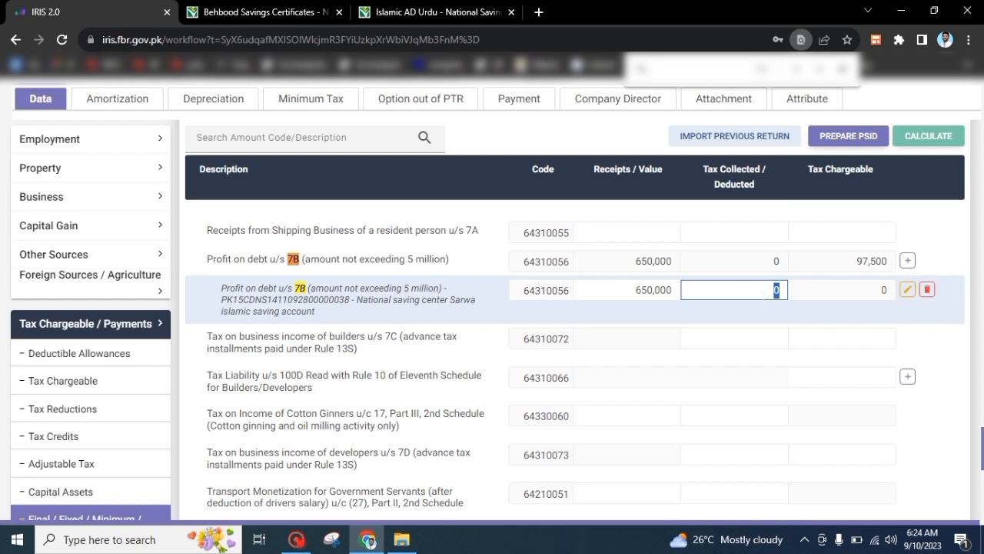
pyautogui.write('975')
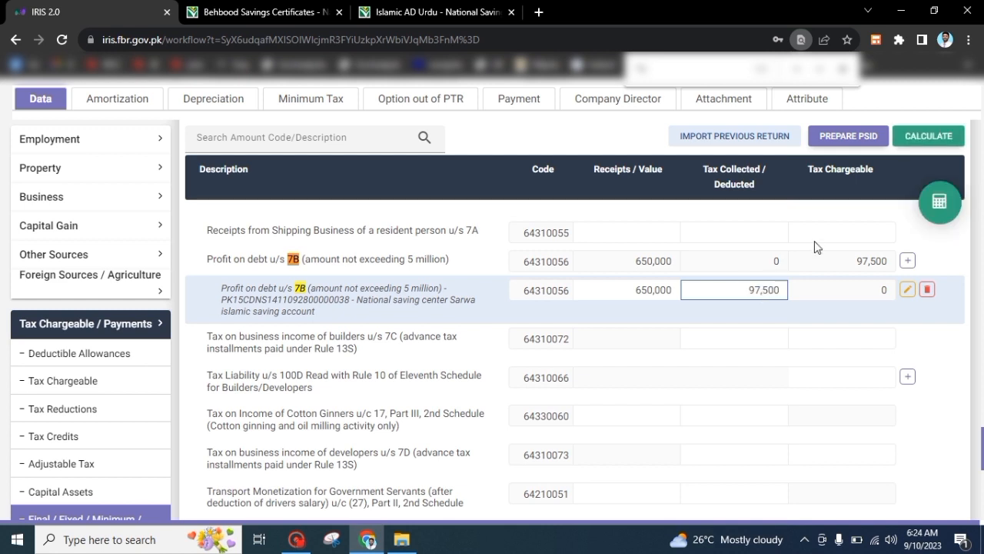
pyautogui.click(912, 132)
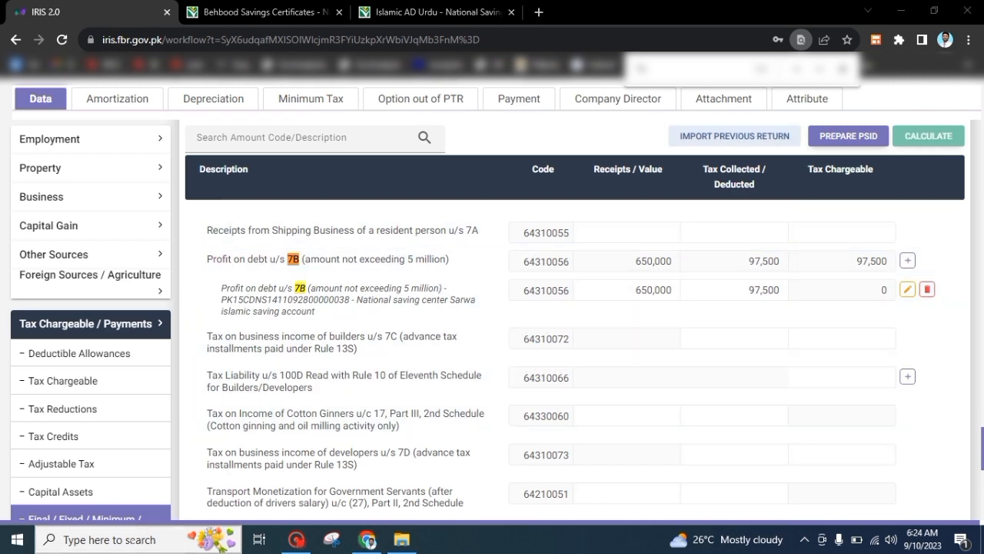
pyautogui.click(131, 538)
pyautogui.write('c')
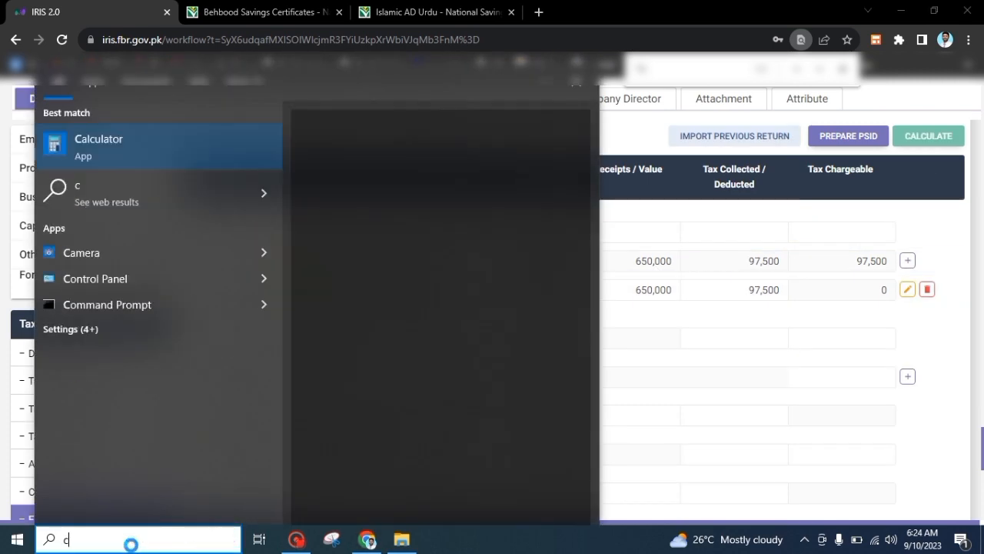
pyautogui.press('Return')
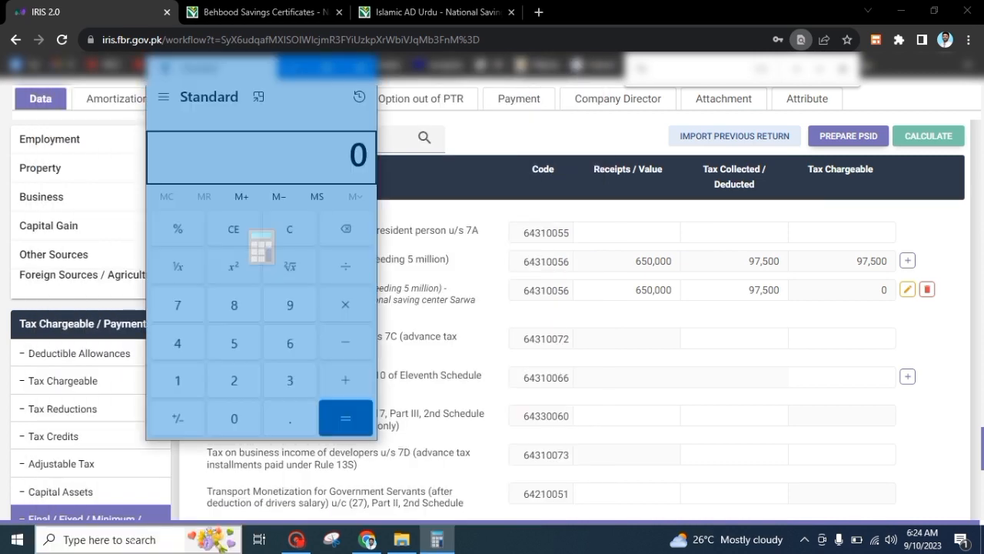
pyautogui.write('650000 × ')
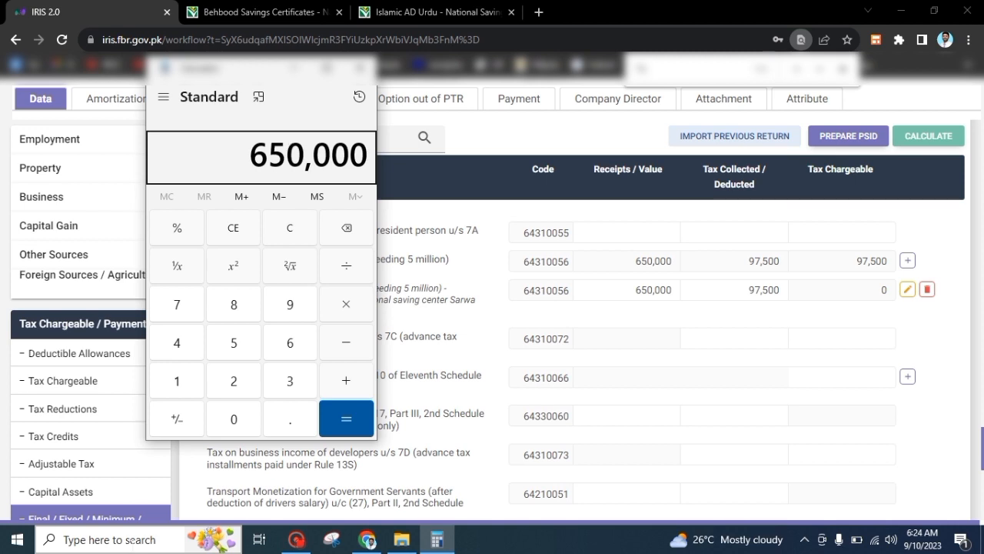
pyautogui.write('0.15')
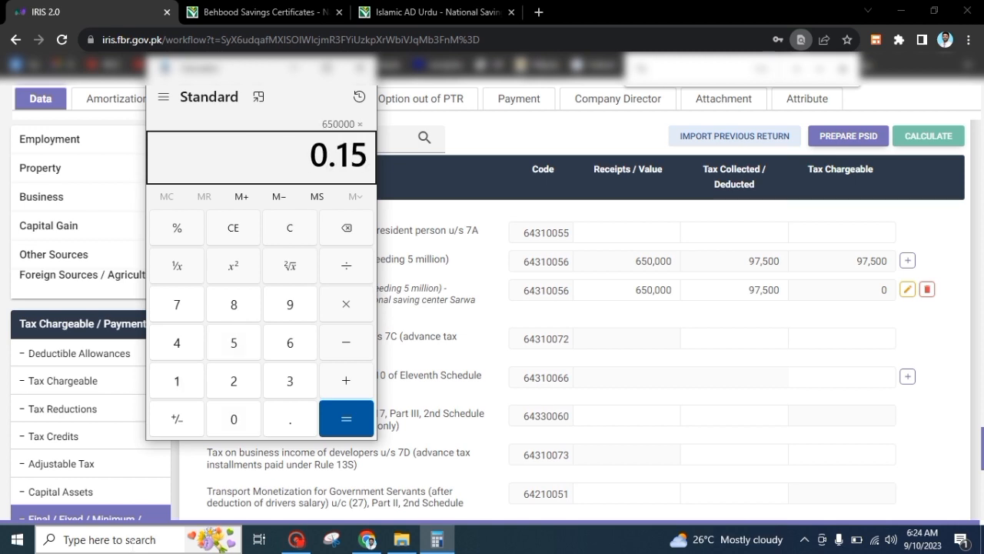
pyautogui.press('Return')
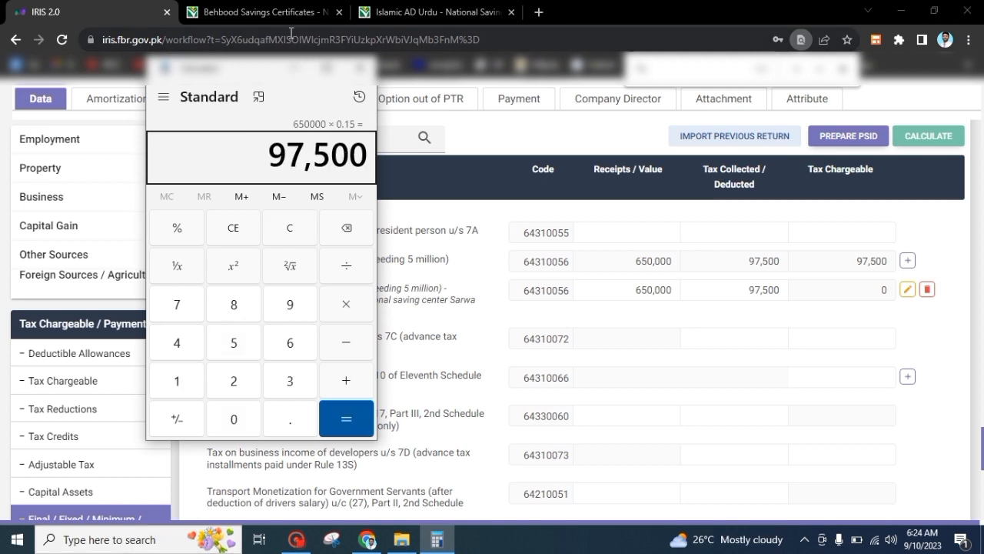
pyautogui.click(363, 68)
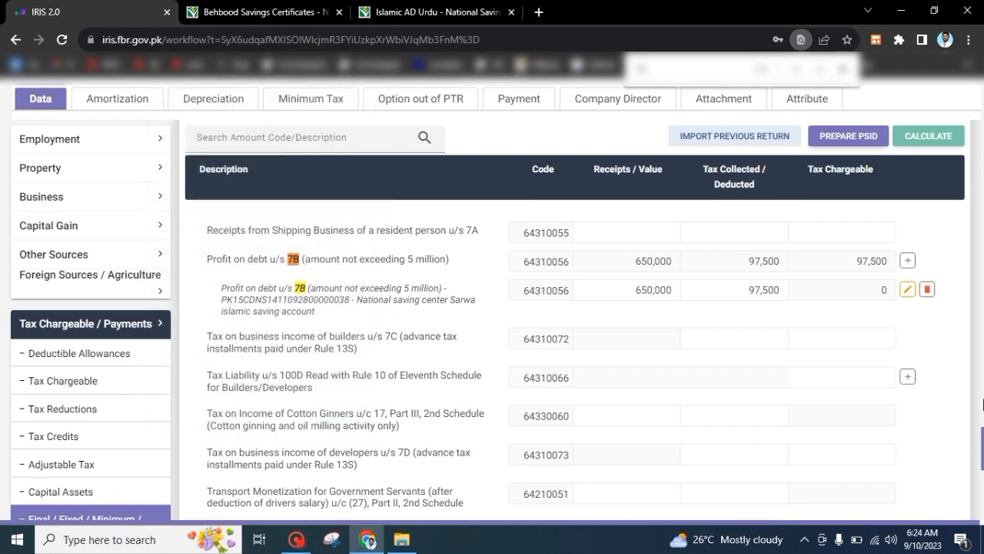
# Check that Computations shows Withholding Income Tax (9201) at 97,500
pyautogui.scroll(-3, 982, 450)
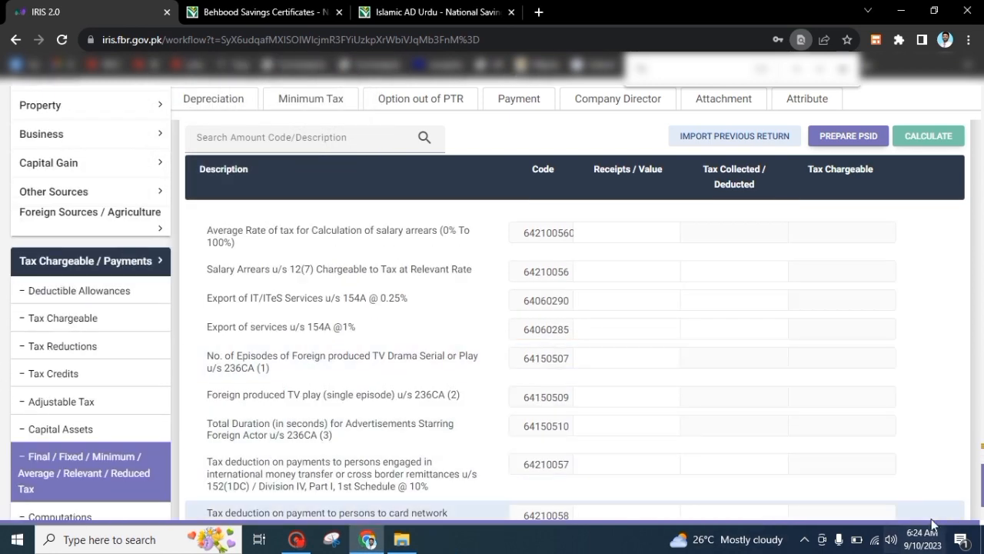
pyautogui.scroll(-3, 983, 481)
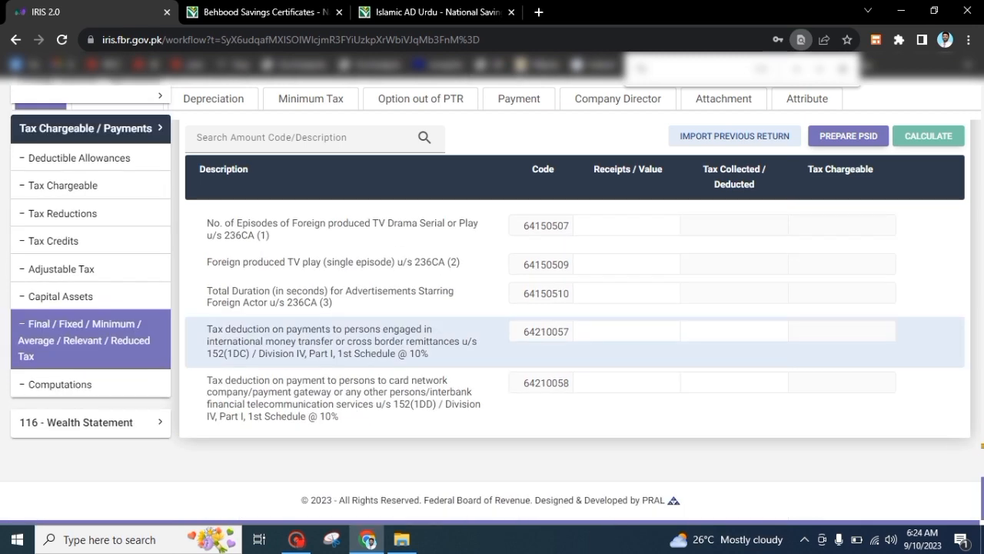
pyautogui.click(73, 384)
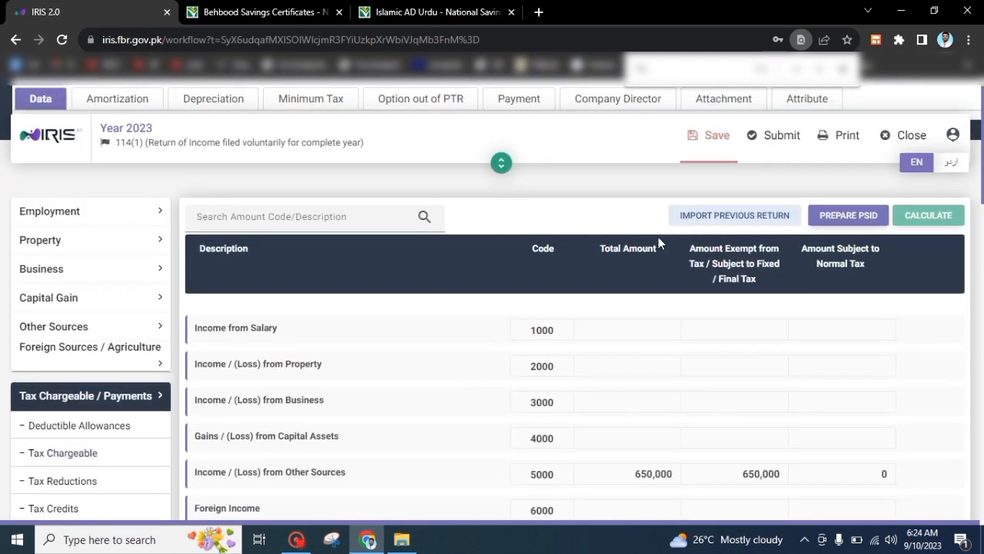
pyautogui.scroll(-2, 983, 206)
pyautogui.scroll(-10, 982, 206)
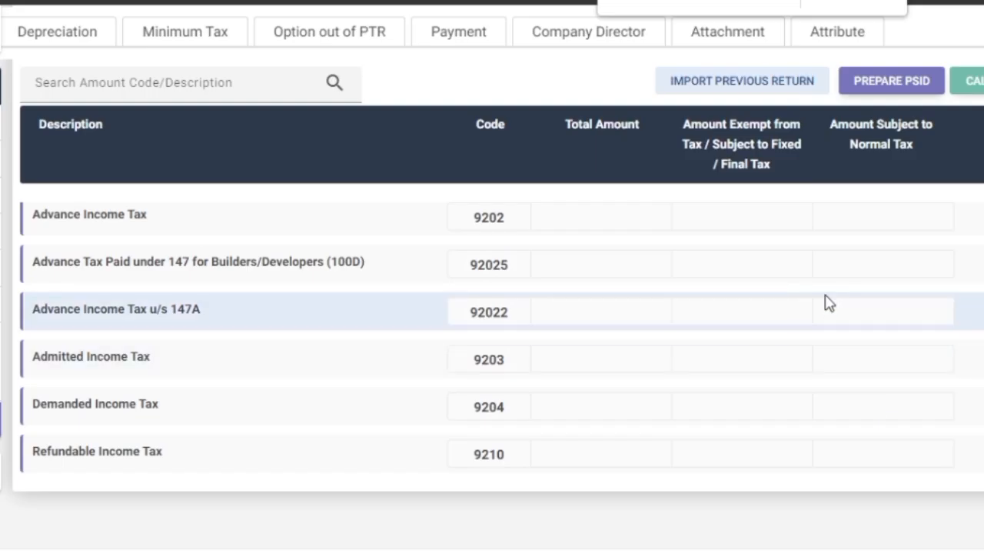
pyautogui.scroll(1, 797, 302)
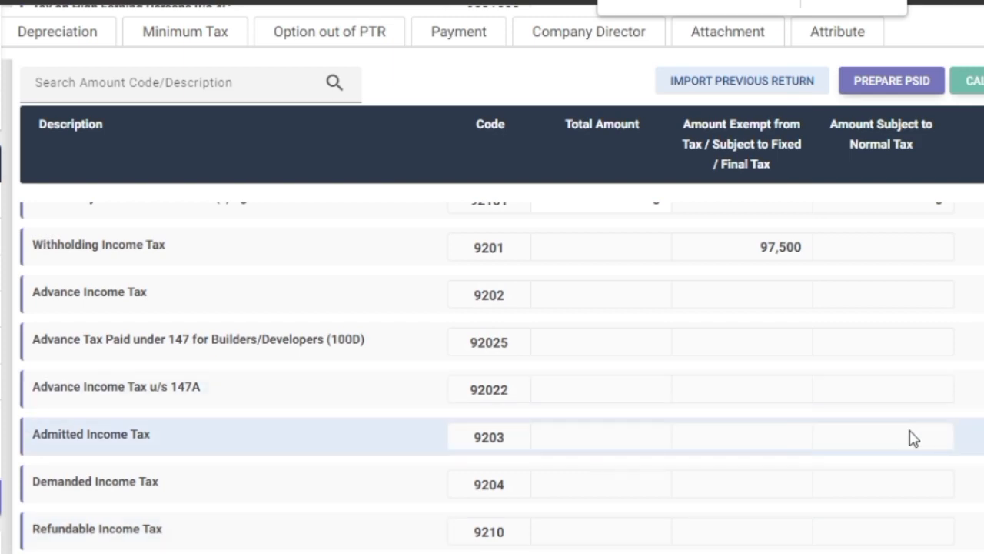
pyautogui.scroll(1, 492, 370)
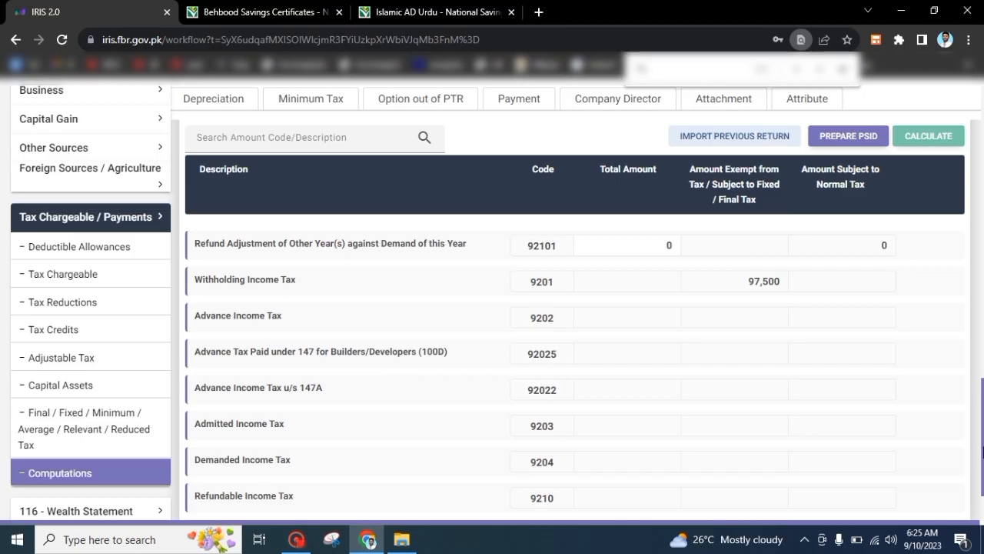
pyautogui.click(105, 224)
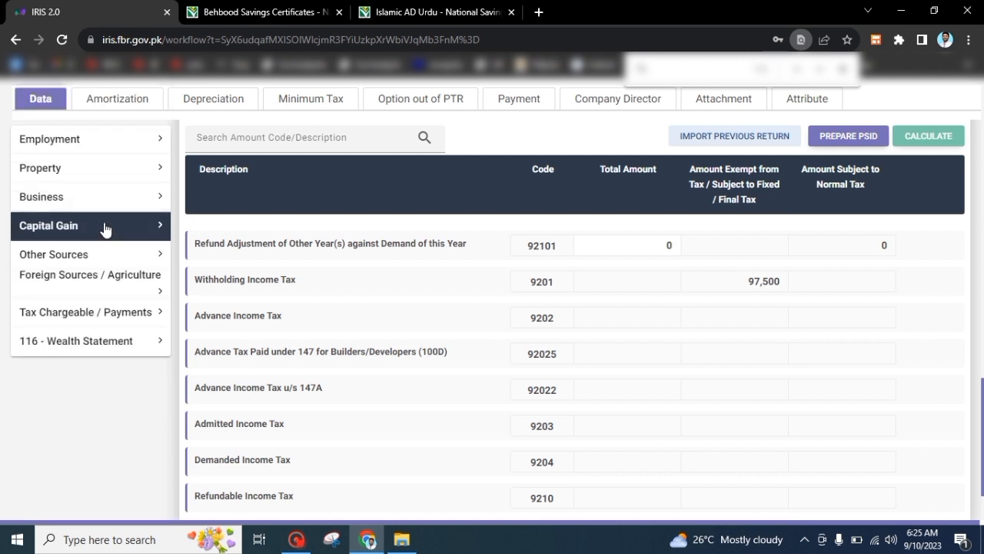
pyautogui.click(76, 314)
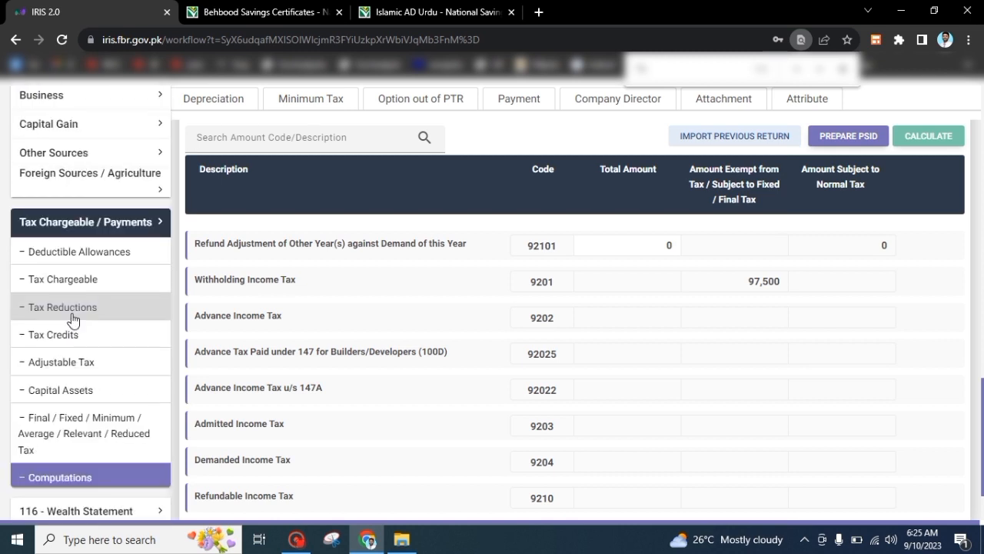
# Open Adjustable Tax and scroll down to the Cellphone Bill u/s 236(1)(a) row
pyautogui.click(62, 358)
pyautogui.scroll(5, 668, 313)
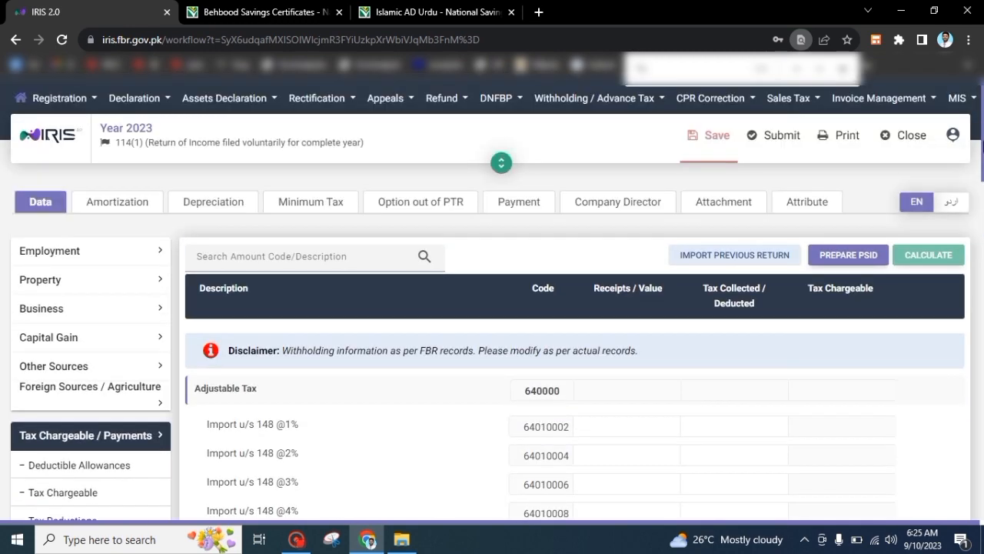
pyautogui.scroll(-3, 983, 154)
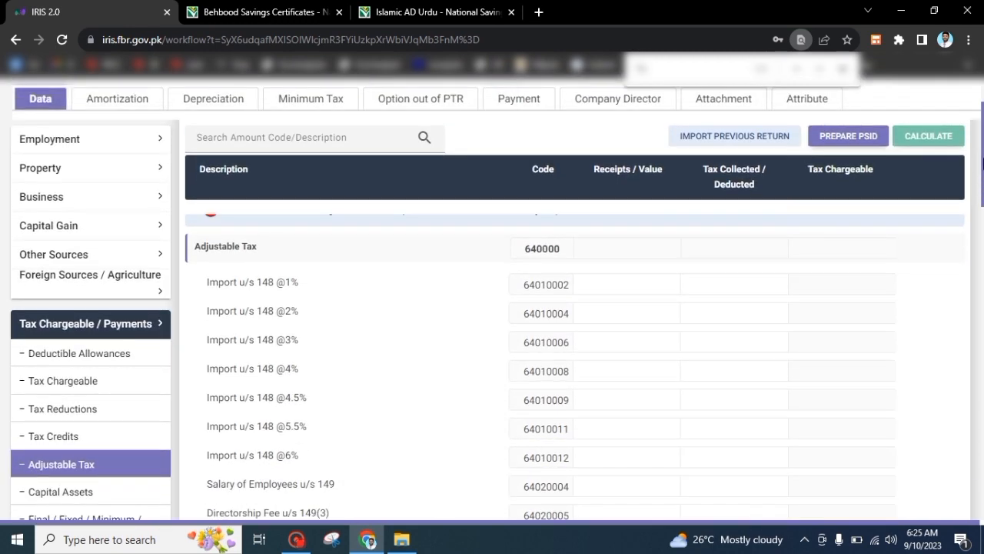
pyautogui.moveTo(982, 181); pyautogui.dragTo(982, 90)
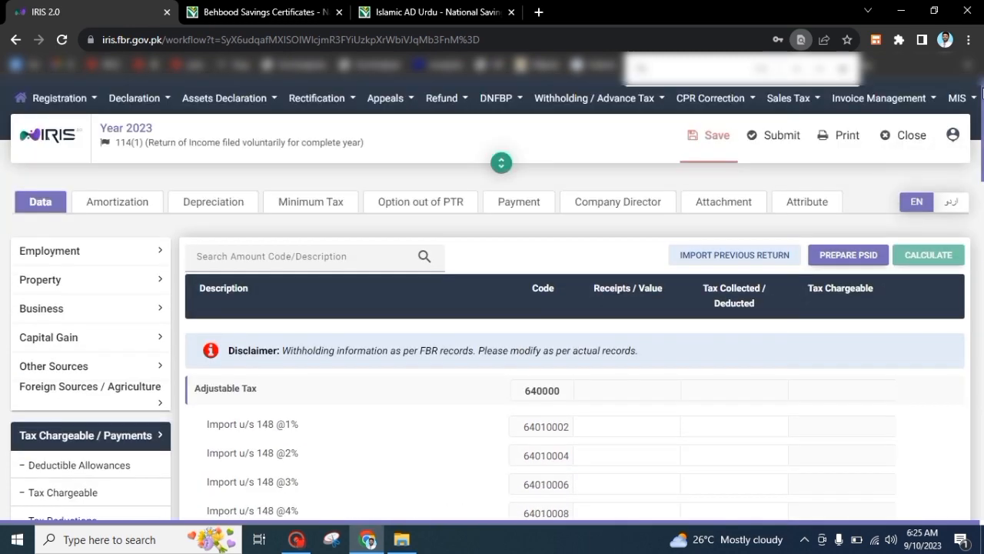
pyautogui.moveTo(982, 127); pyautogui.dragTo(982, 349)
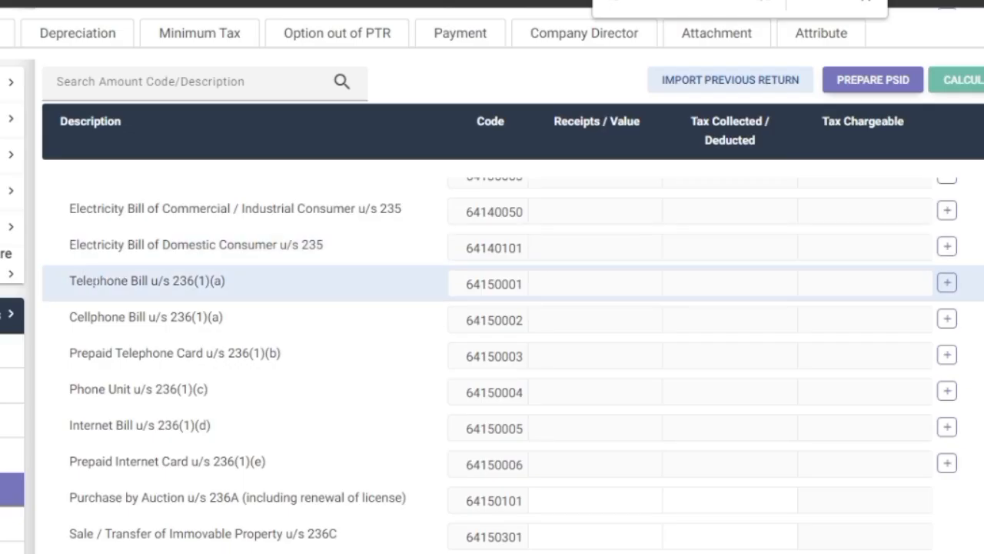
pyautogui.scroll(-2, 492, 354)
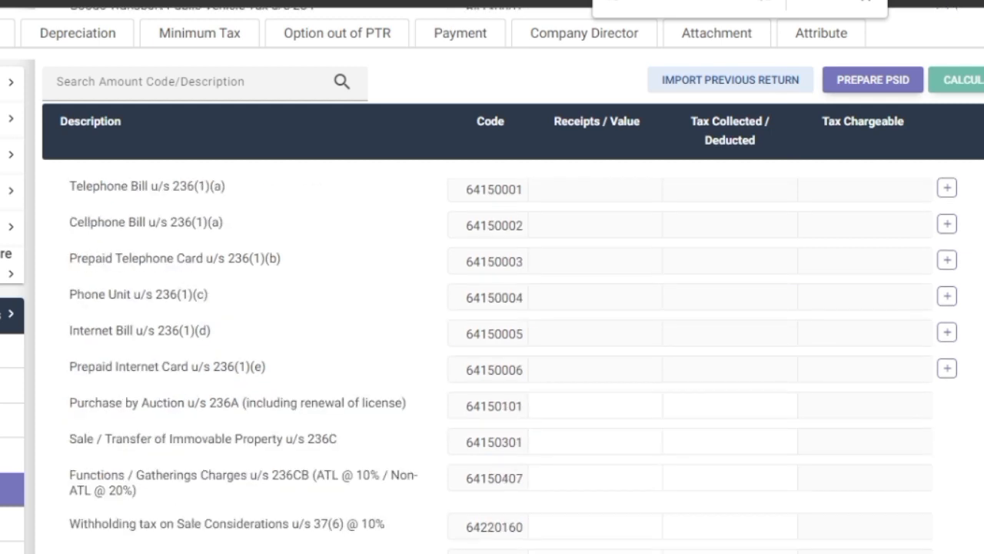
pyautogui.scroll(-2, 492, 354)
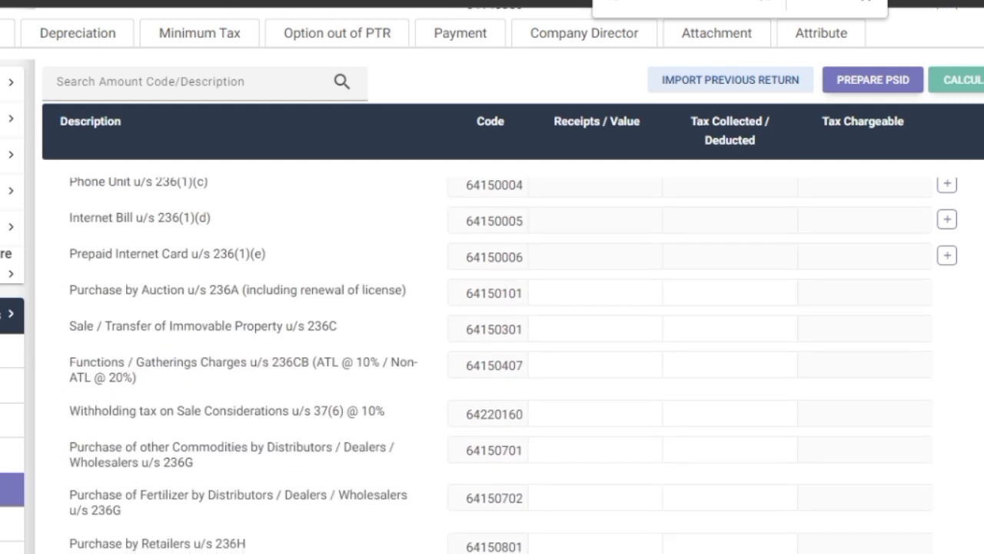
pyautogui.scroll(3, 943, 217)
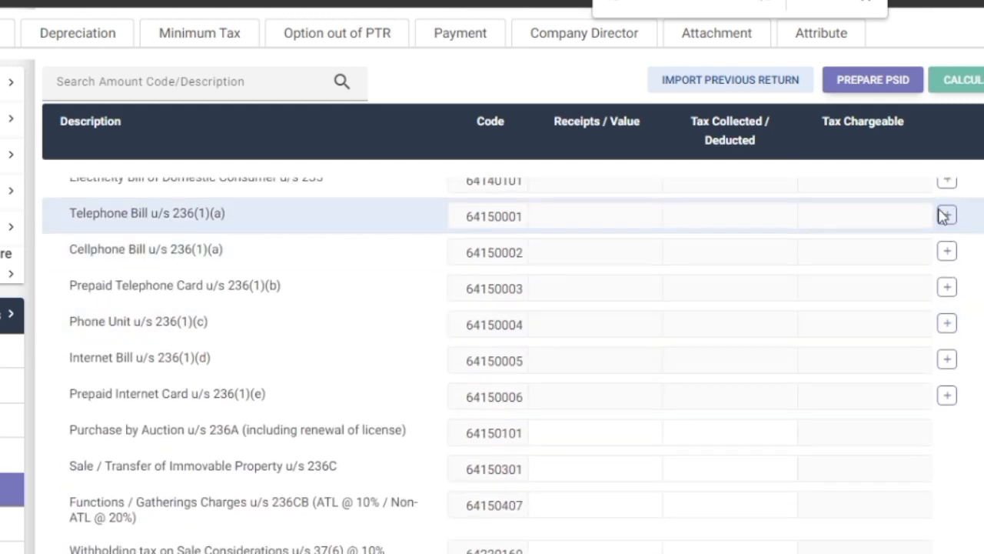
# Add a Cellphone Bill sub-entry with a reference number and contents 'zong'
pyautogui.click(948, 252)
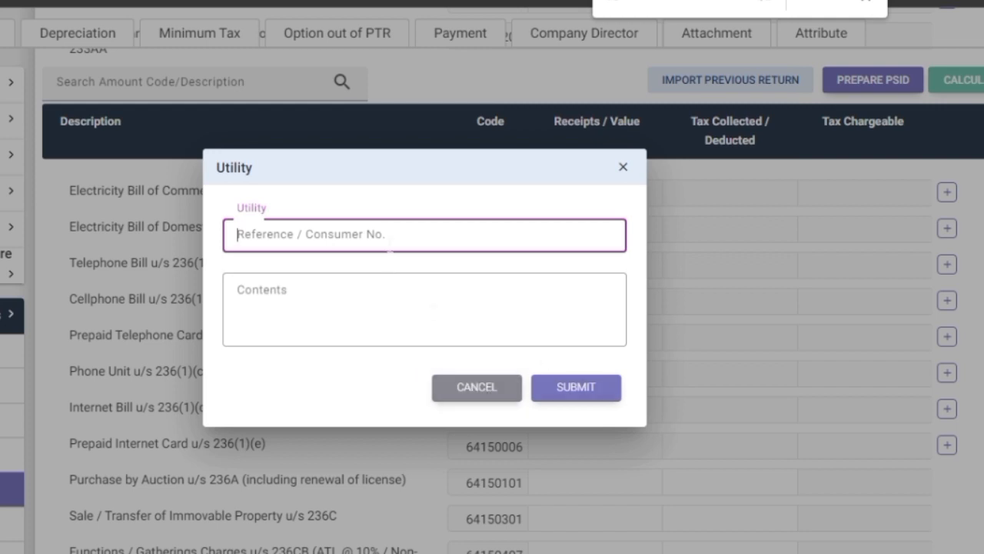
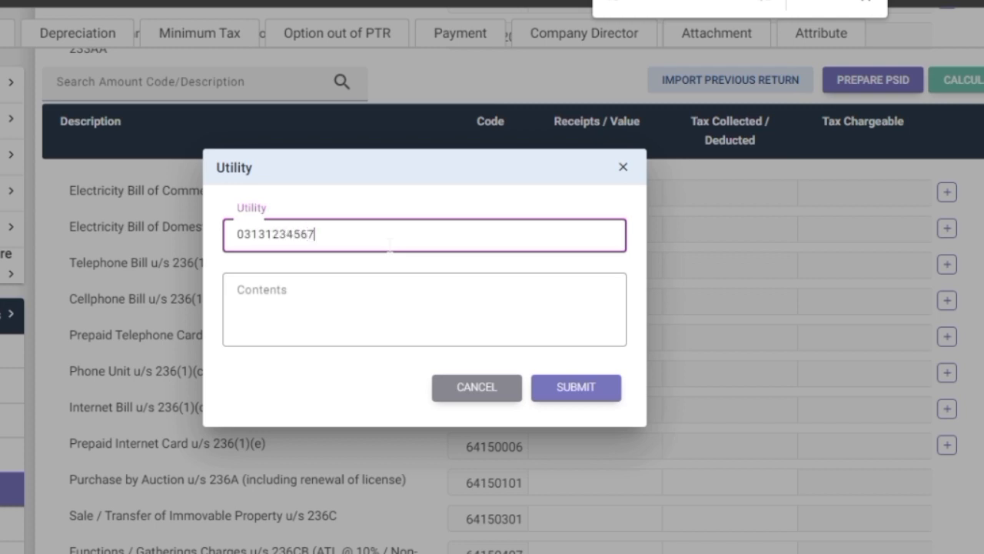
pyautogui.click(373, 282)
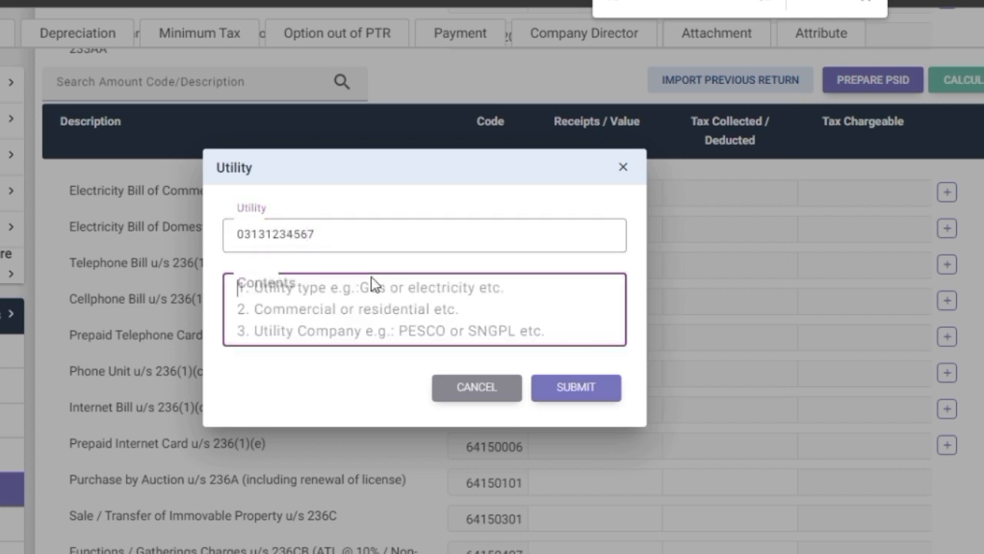
pyautogui.write('zong')
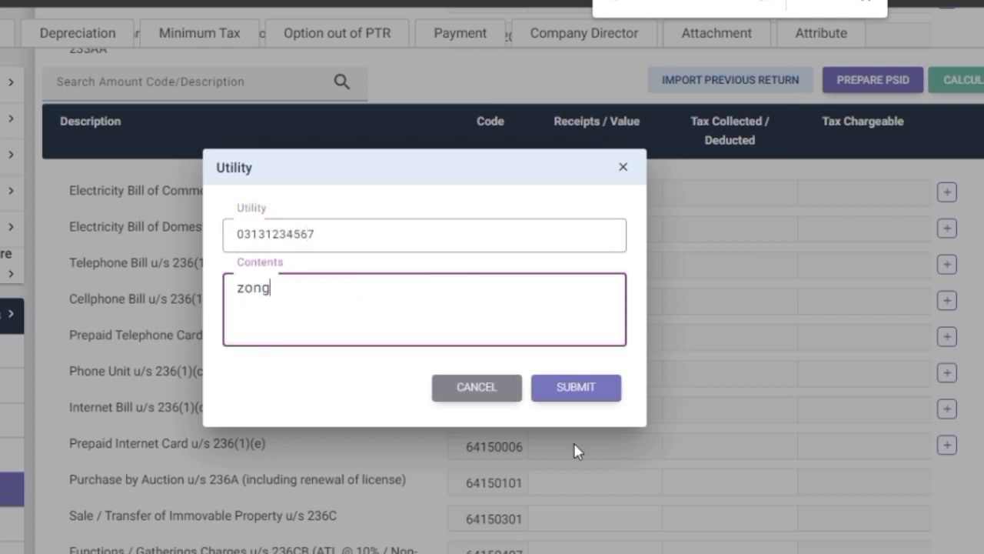
pyautogui.click(603, 404)
# Give the zong entry 12,000 receipts and 230 tax deducted, then recalculate
pyautogui.scroll(-1, 675, 365)
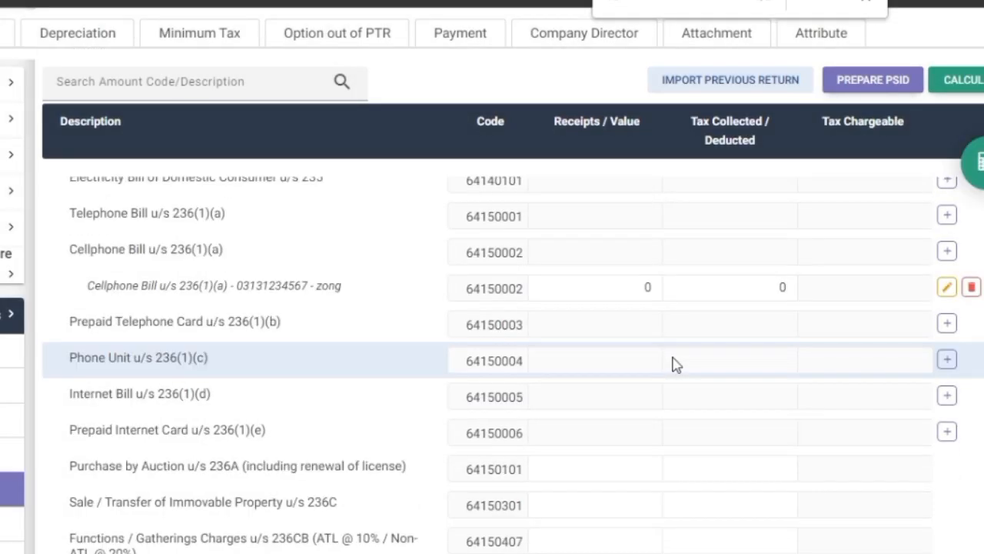
pyautogui.click(623, 291)
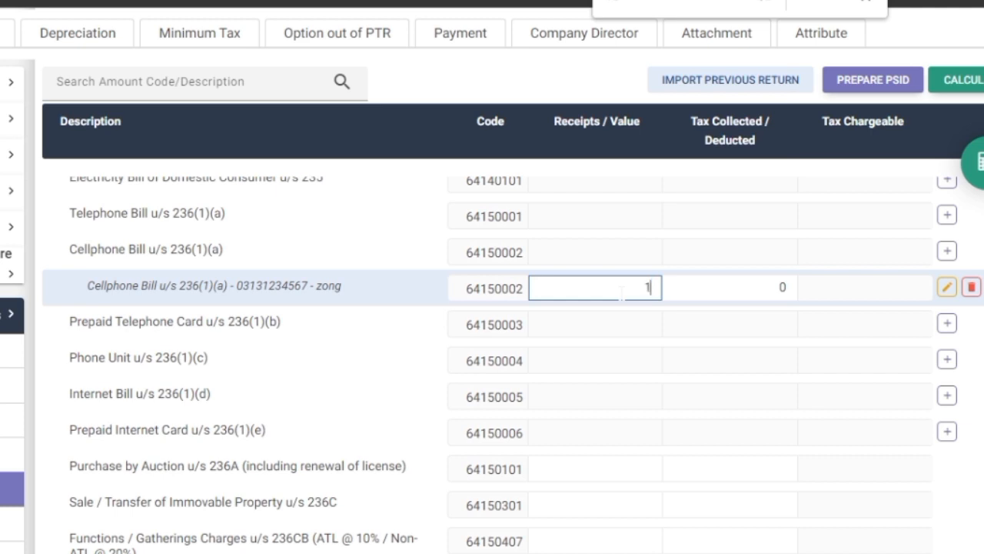
pyautogui.click(742, 284)
pyautogui.click(782, 287)
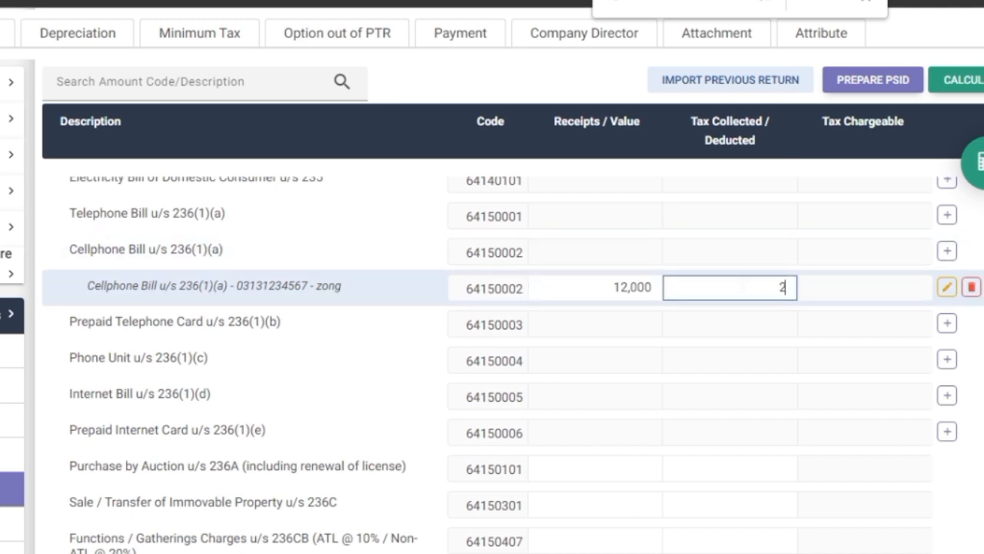
pyautogui.click(962, 80)
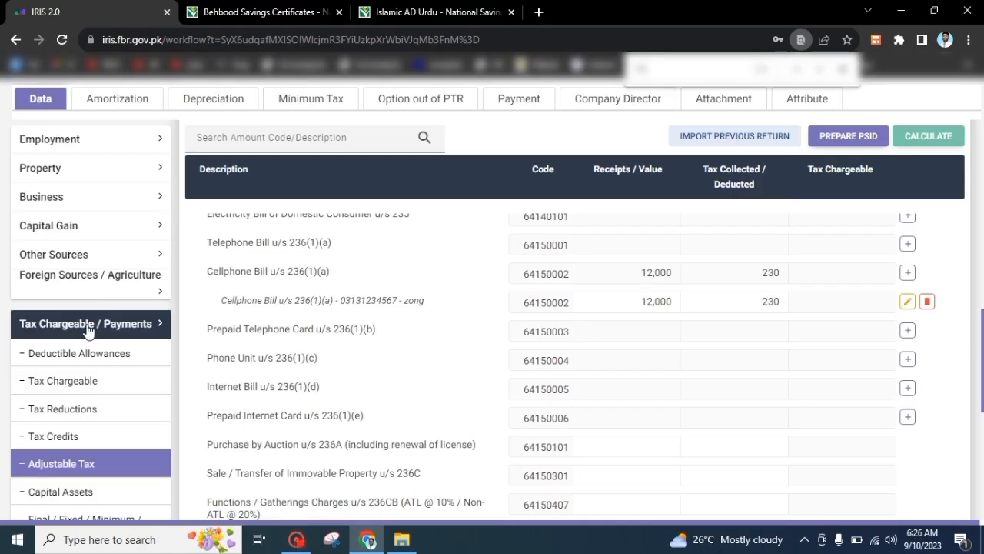
# View the Computations page, now showing 230 as refundable income tax
pyautogui.click(89, 324)
pyautogui.click(87, 324)
pyautogui.scroll(-1, 0, 429)
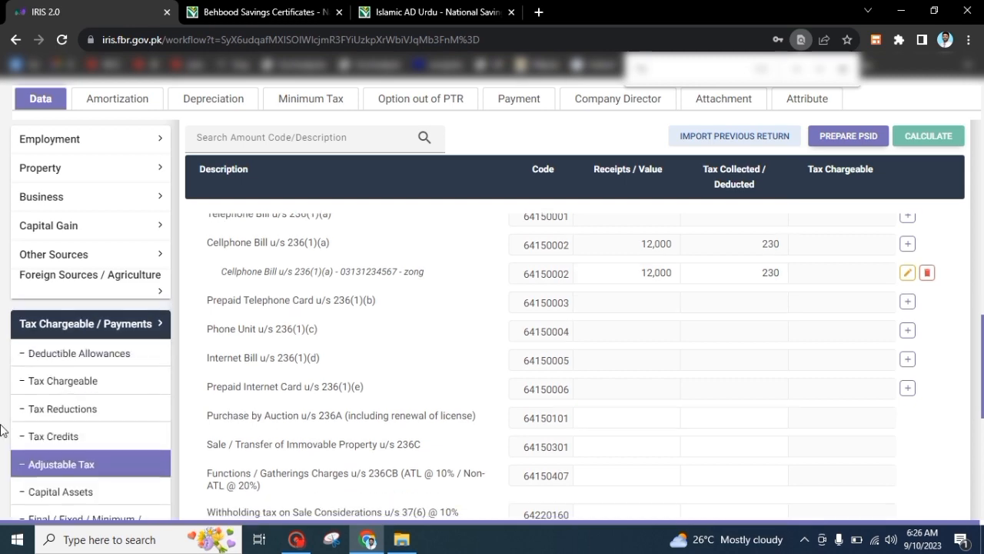
pyautogui.scroll(-2, 0, 430)
pyautogui.scroll(-5, 809, 406)
pyautogui.scroll(-3, 982, 479)
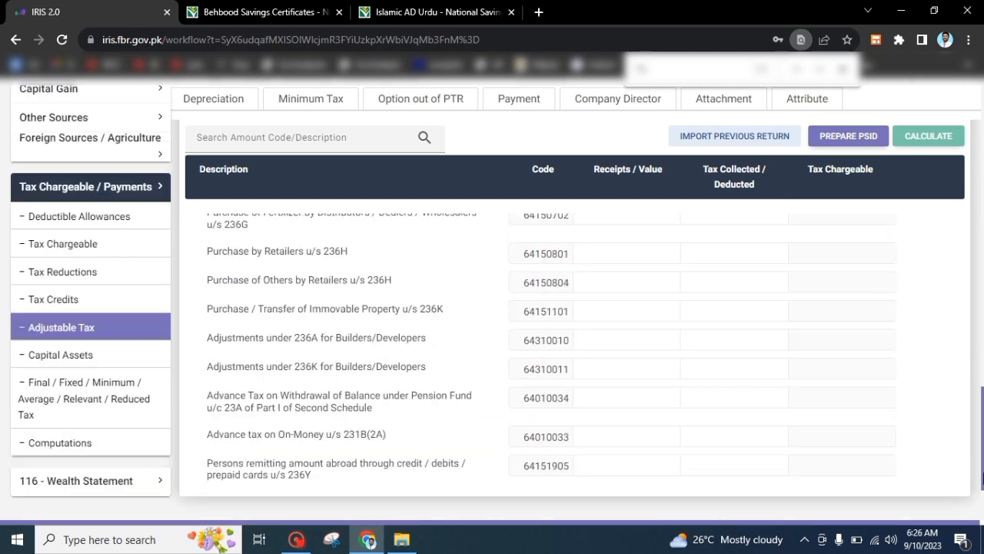
pyautogui.click(90, 440)
pyautogui.scroll(-3, 983, 275)
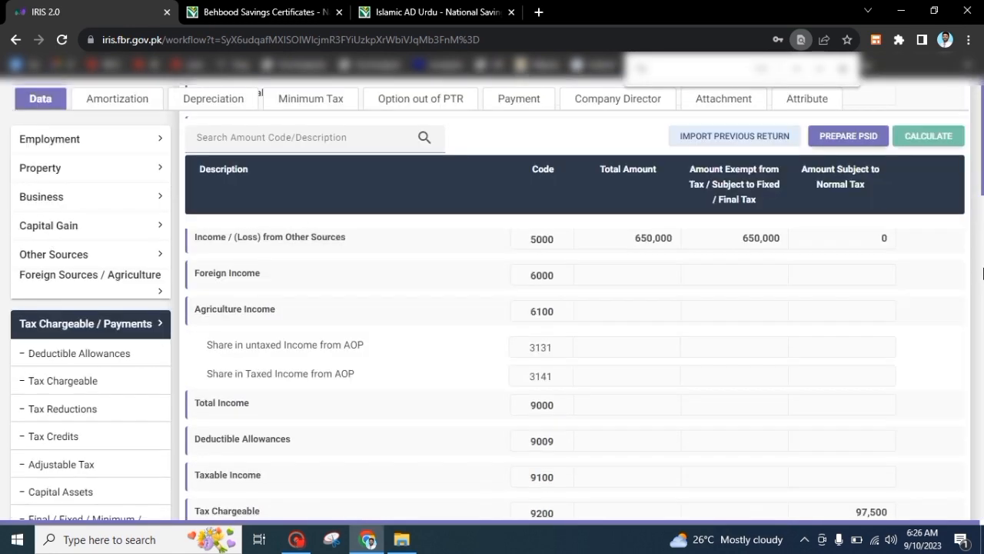
pyautogui.scroll(-10, 983, 274)
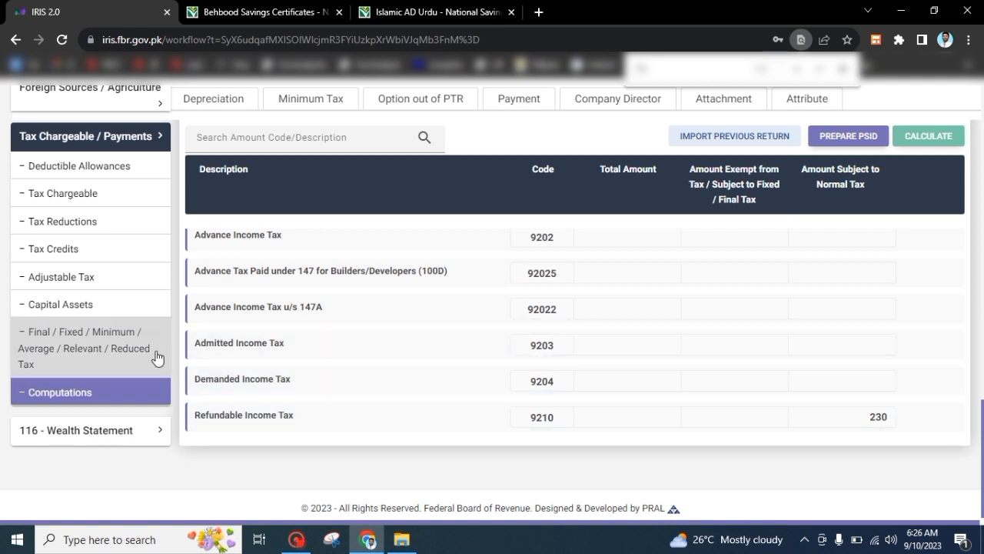
# Delete the zong cellphone bill sub-entry under Adjustable Tax and recalculate
pyautogui.click(51, 283)
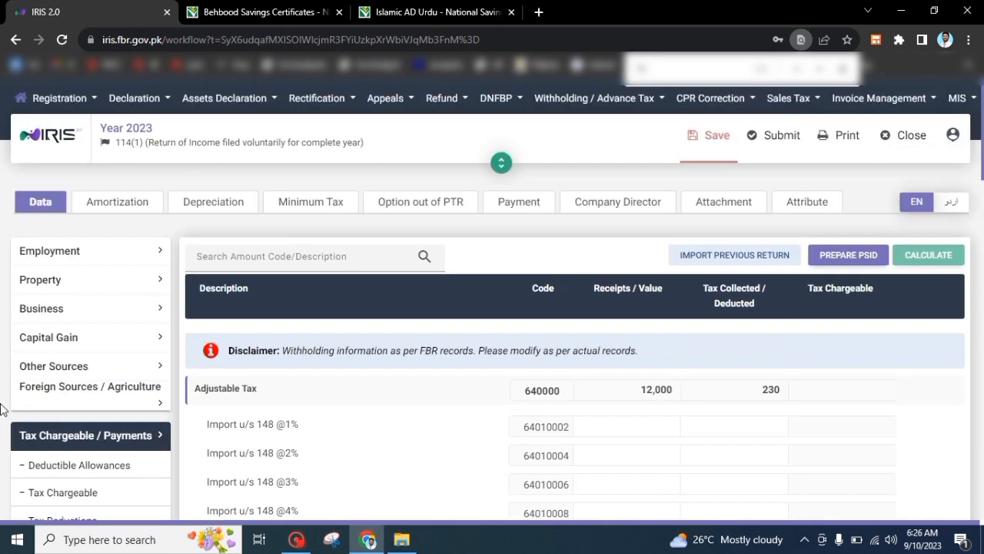
pyautogui.moveTo(982, 146); pyautogui.dragTo(982, 347)
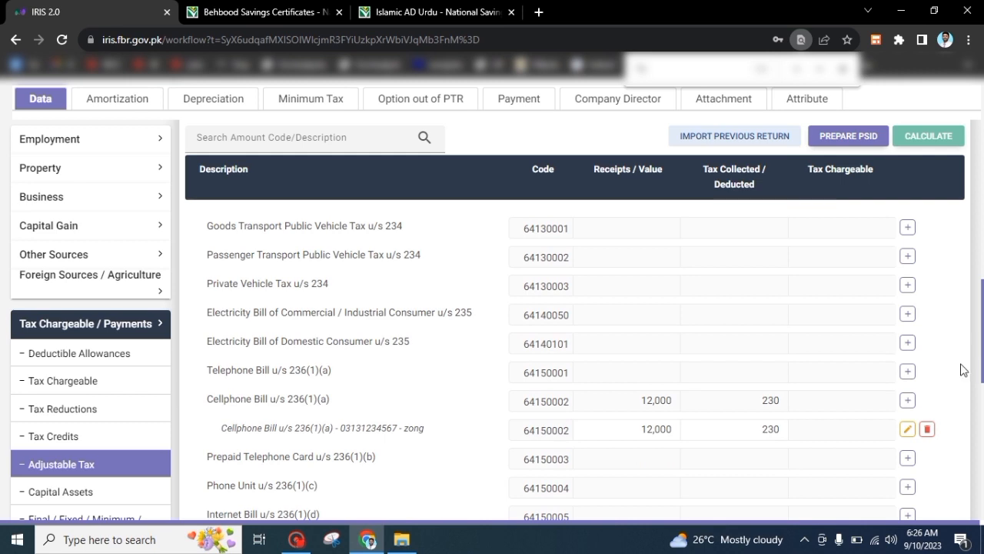
pyautogui.click(928, 429)
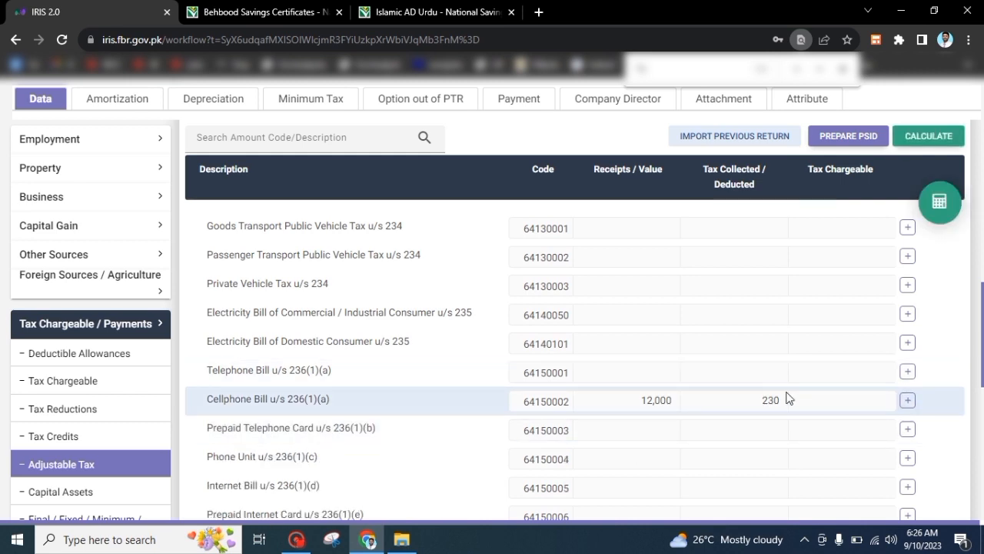
pyautogui.click(948, 145)
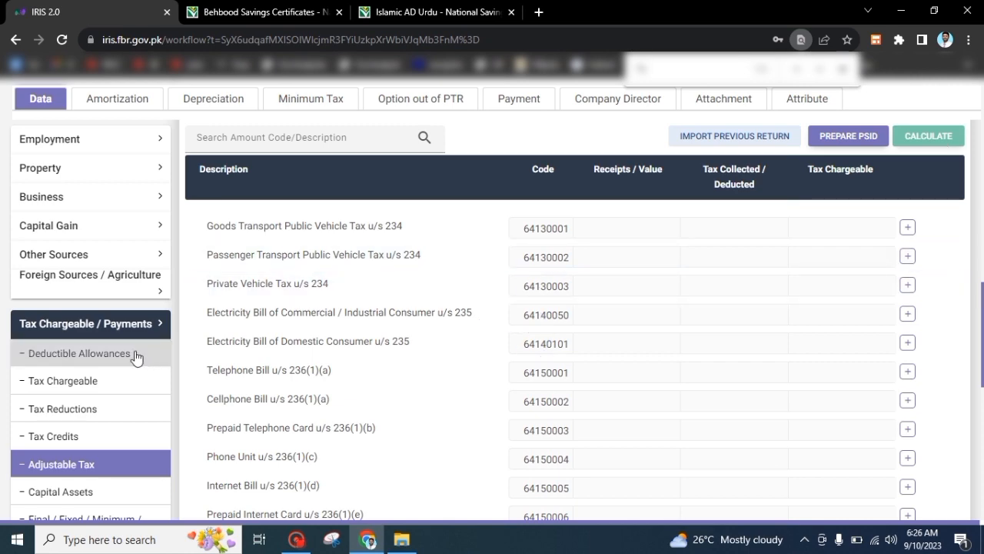
pyautogui.scroll(-10, 0, 361)
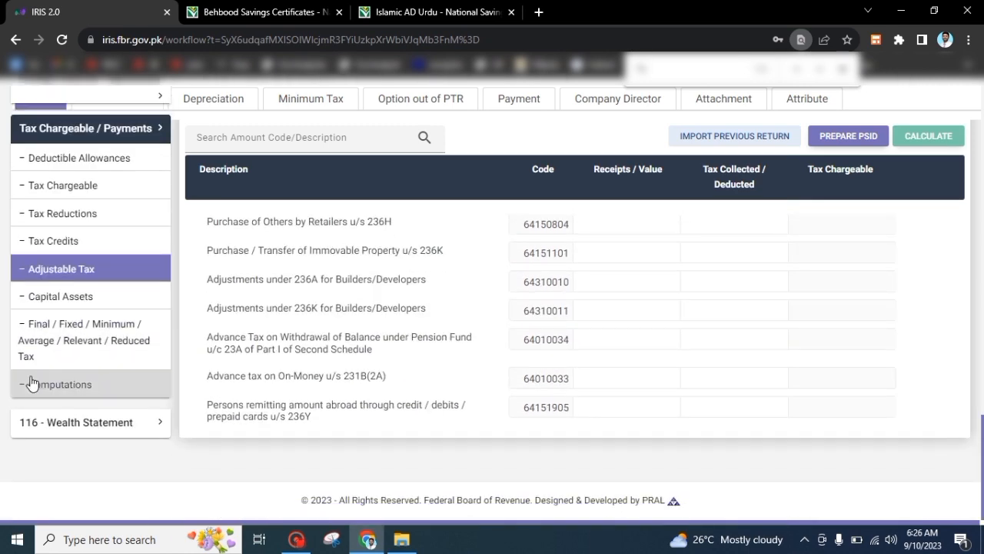
pyautogui.click(43, 383)
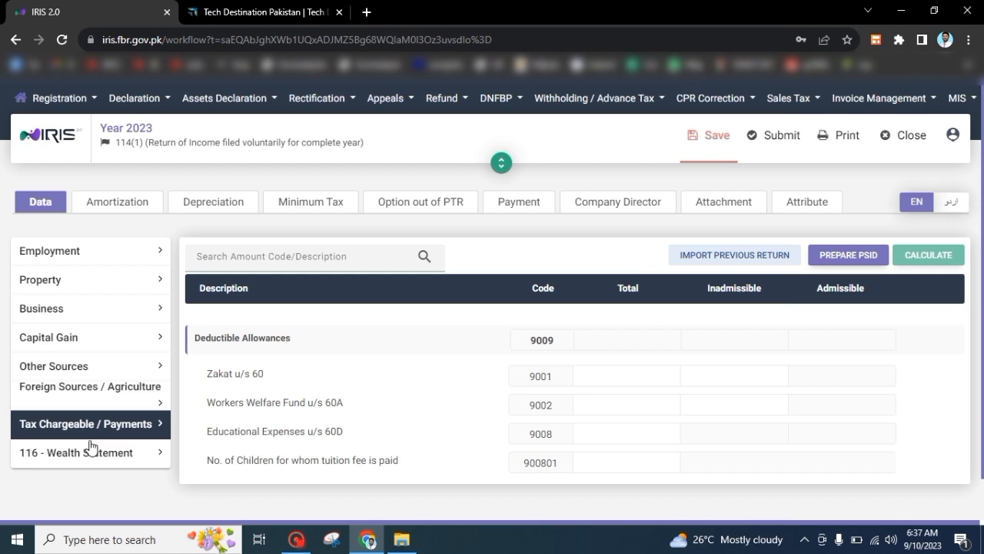
# Enter 650,000 under code 7033 in the net assets reconciliation and recalculate
pyautogui.click(86, 454)
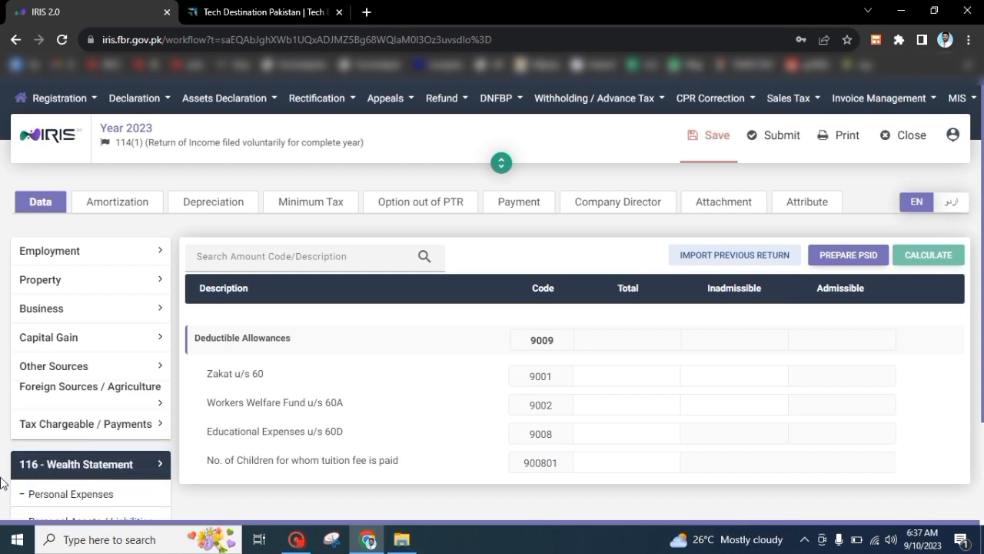
pyautogui.scroll(-2, 4, 481)
pyautogui.click(73, 465)
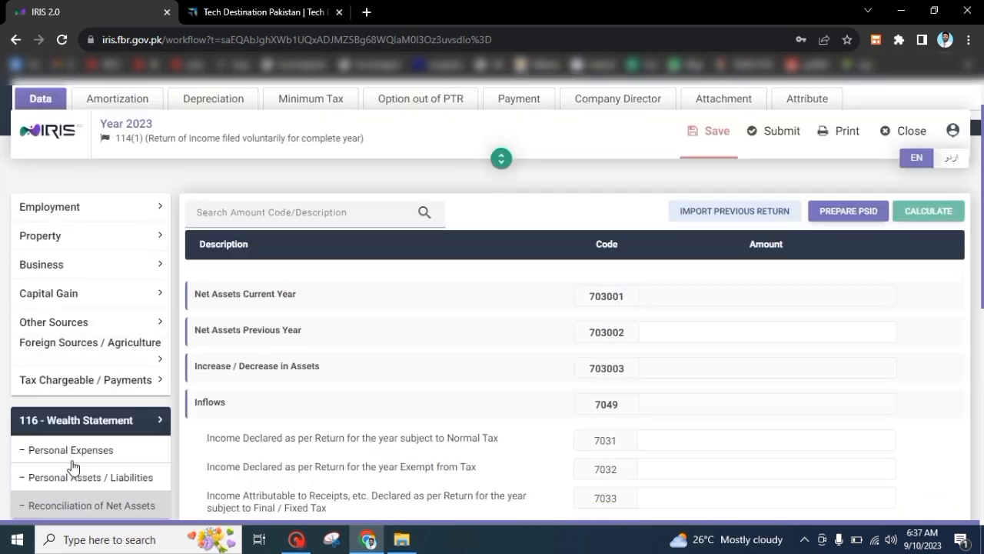
pyautogui.scroll(1, 73, 467)
pyautogui.scroll(-3, 983, 185)
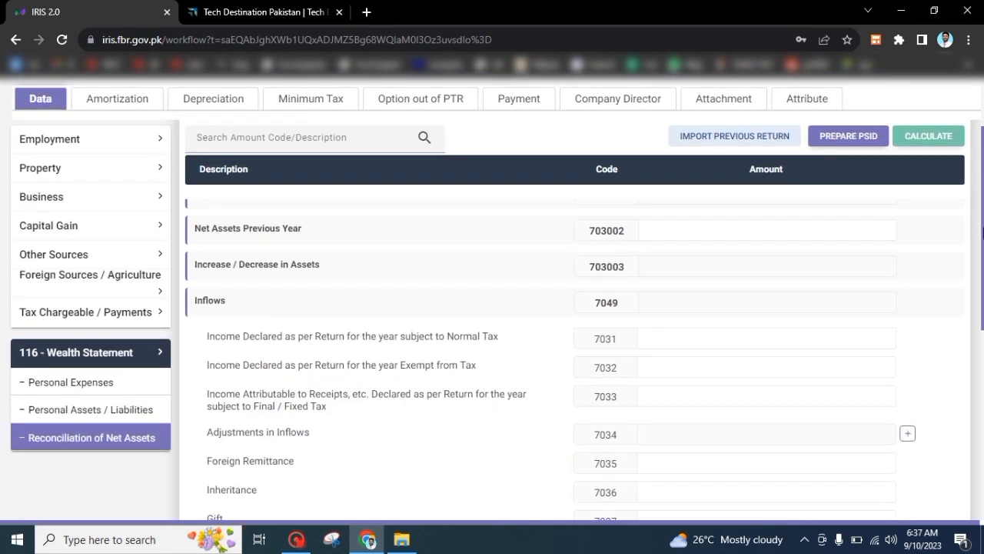
pyautogui.click(735, 336)
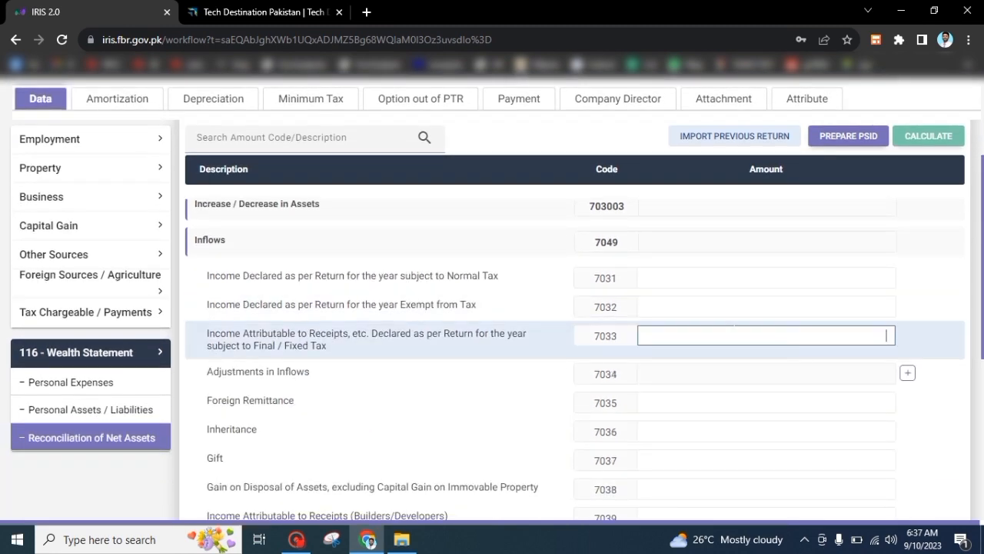
pyautogui.write('6500000')
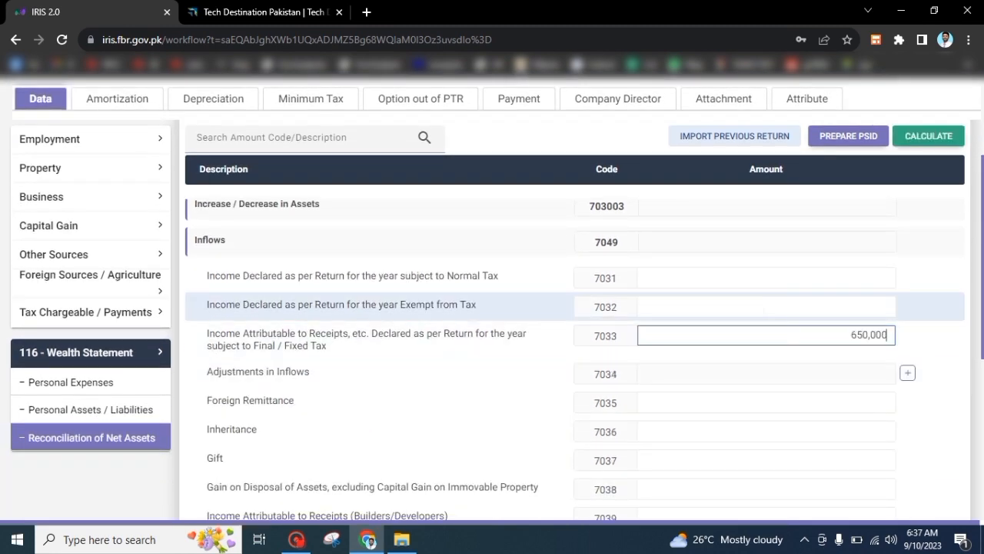
pyautogui.click(929, 137)
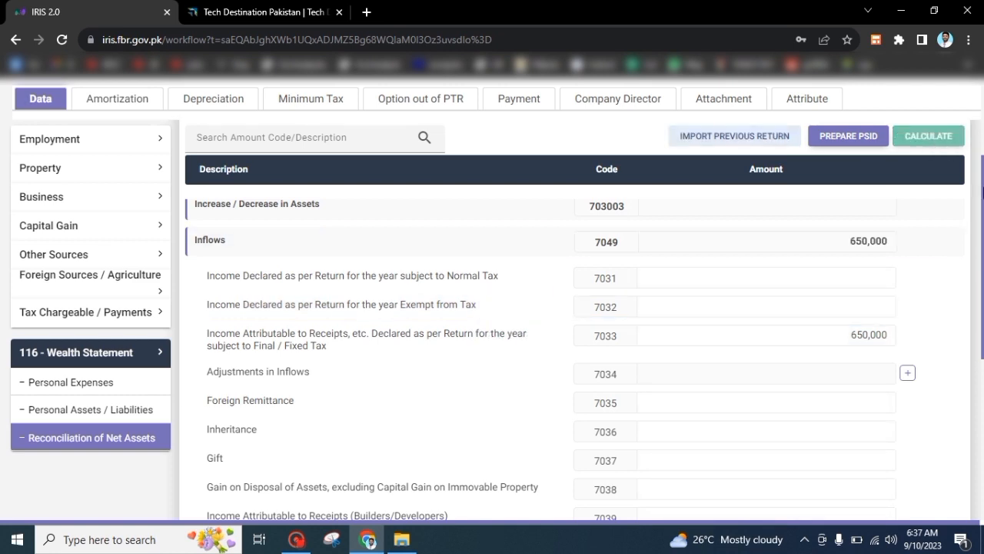
pyautogui.moveTo(983, 200); pyautogui.dragTo(983, 223)
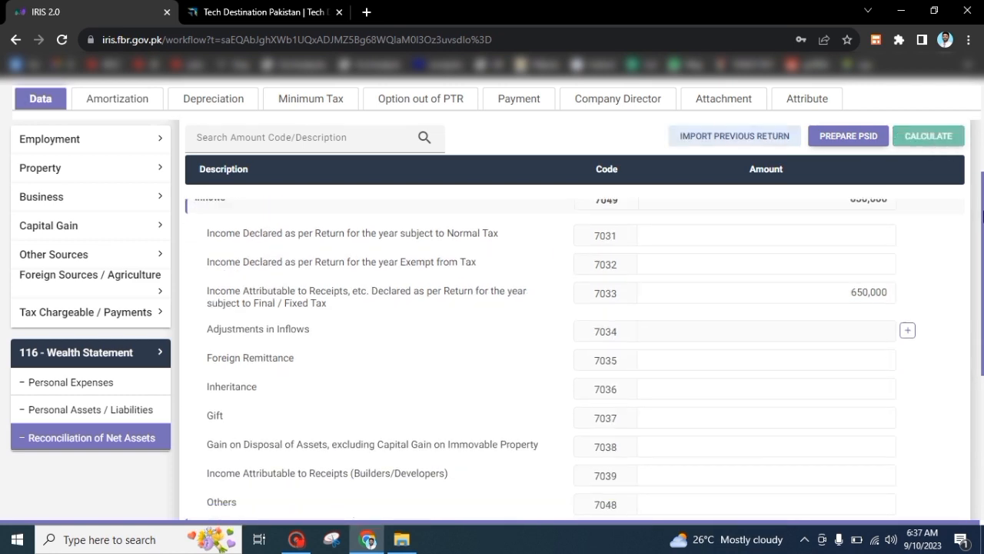
pyautogui.click(132, 388)
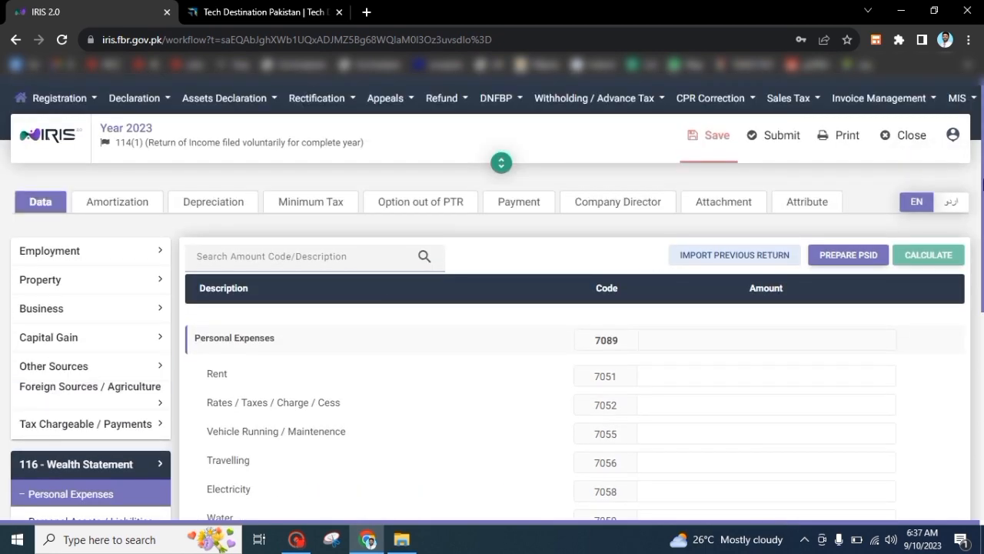
# Enter 600,000 personal expenses under code 7087 and recalculate
pyautogui.moveTo(983, 185); pyautogui.dragTo(983, 377)
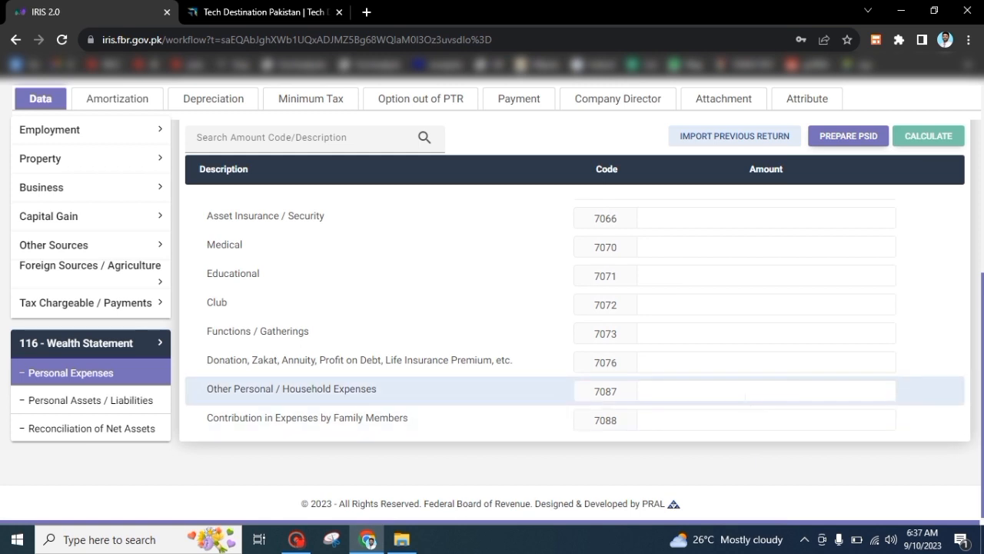
pyautogui.write('600,000')
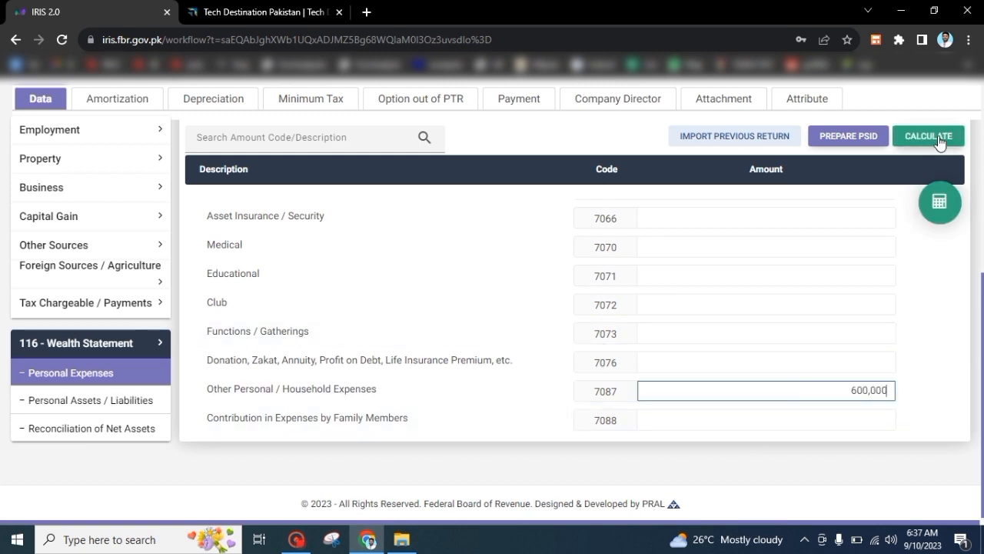
pyautogui.click(931, 136)
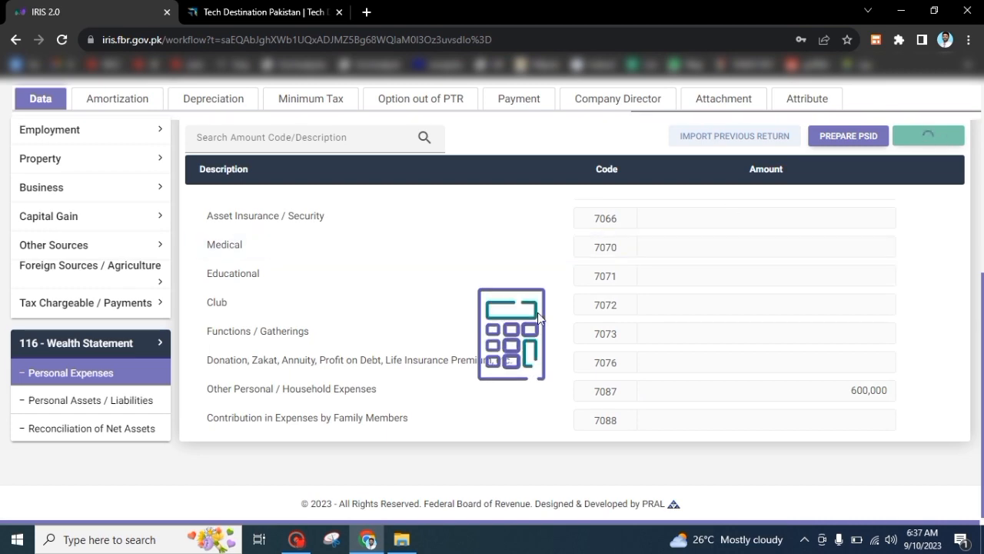
# Declare 50,000 non-business cash (7012) under personal assets and recalculate
pyautogui.click(89, 401)
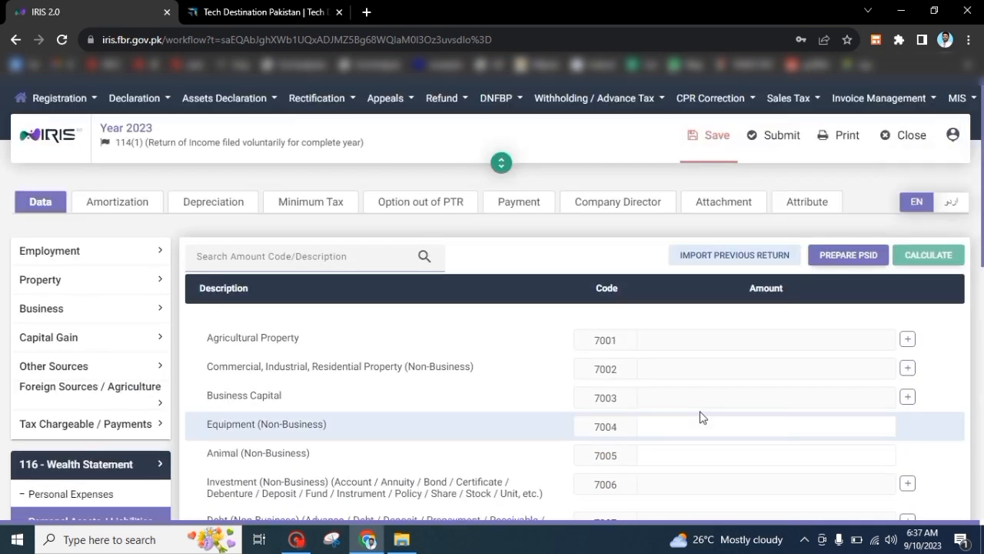
pyautogui.moveTo(982, 227); pyautogui.dragTo(983, 333)
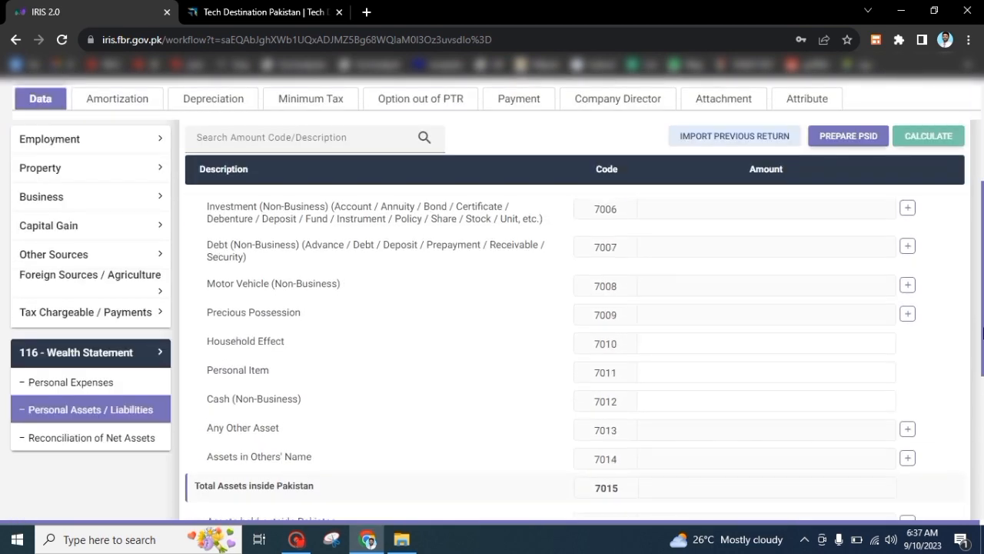
pyautogui.click(804, 395)
pyautogui.write('50')
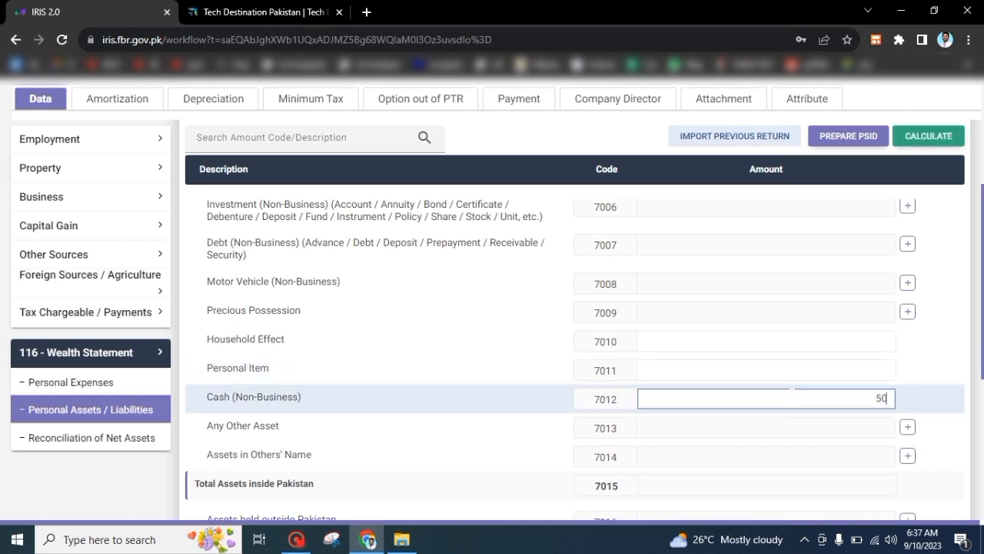
pyautogui.moveTo(983, 299); pyautogui.dragTo(983, 223)
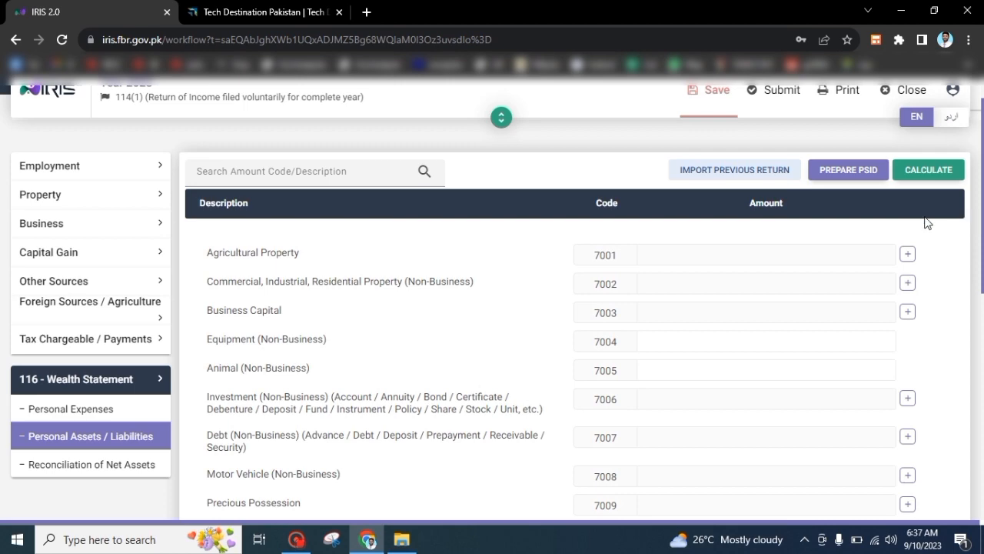
pyautogui.click(926, 179)
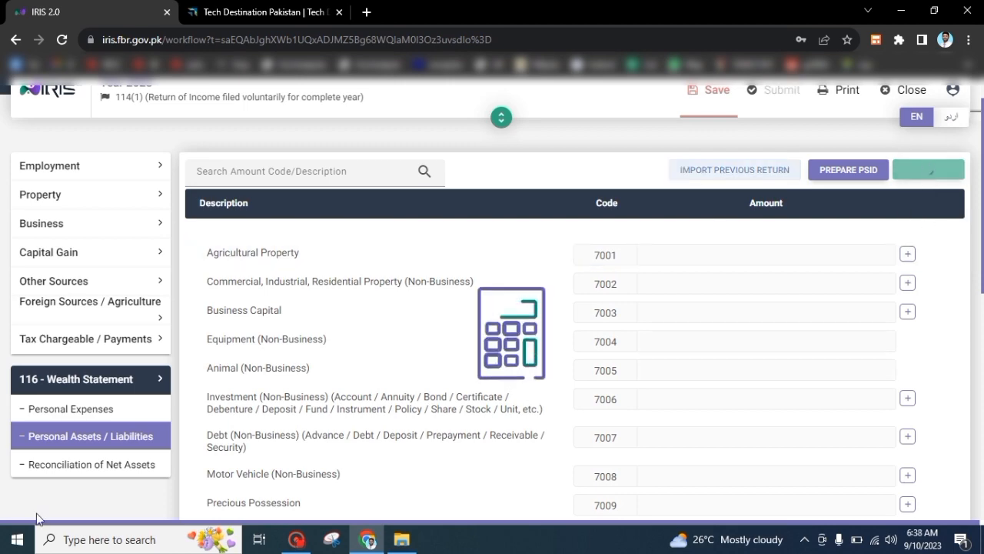
pyautogui.click(38, 466)
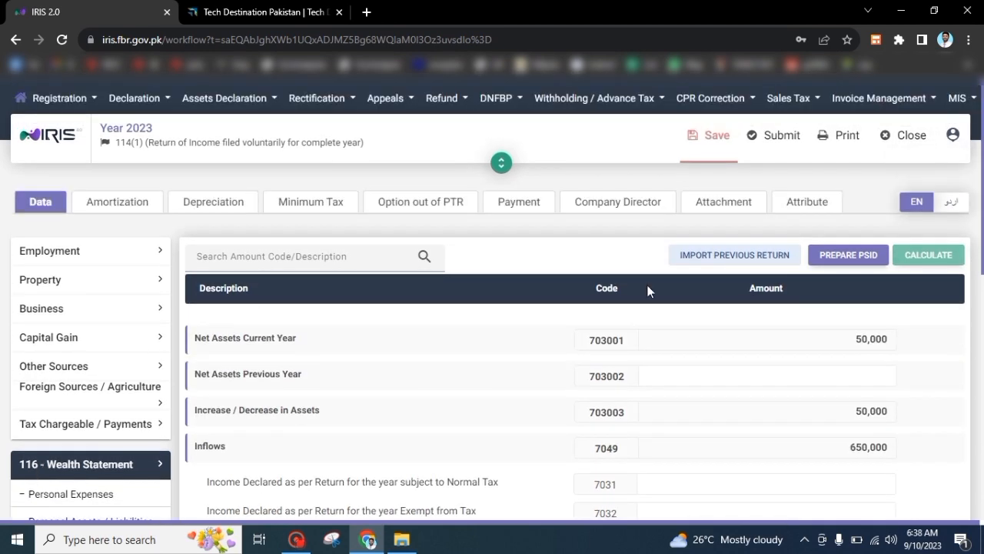
# Set previous-year net assets (703002) to 0, recalculate to zero unreconciled amount, and save
pyautogui.scroll(-2, 647, 284)
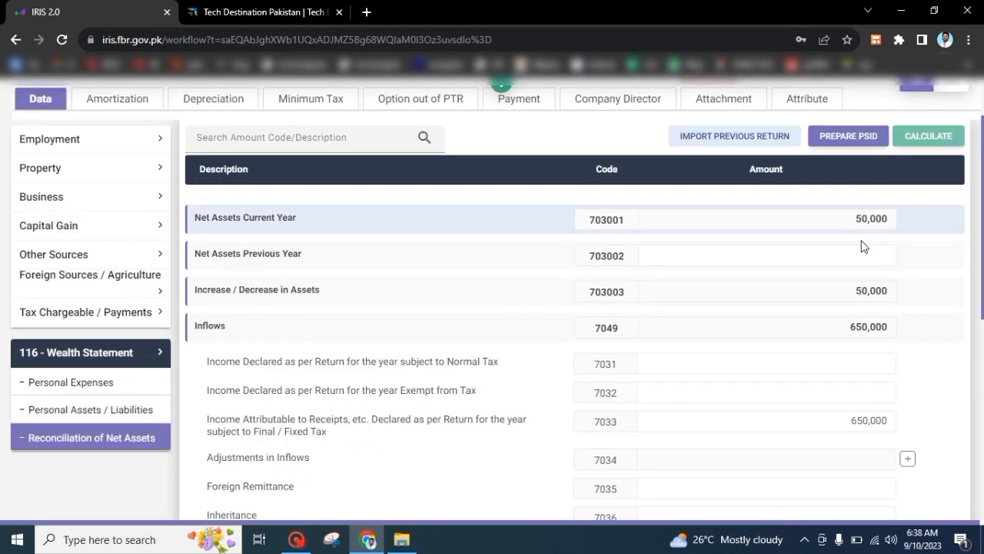
pyautogui.click(865, 256)
pyautogui.write('0')
pyautogui.click(928, 136)
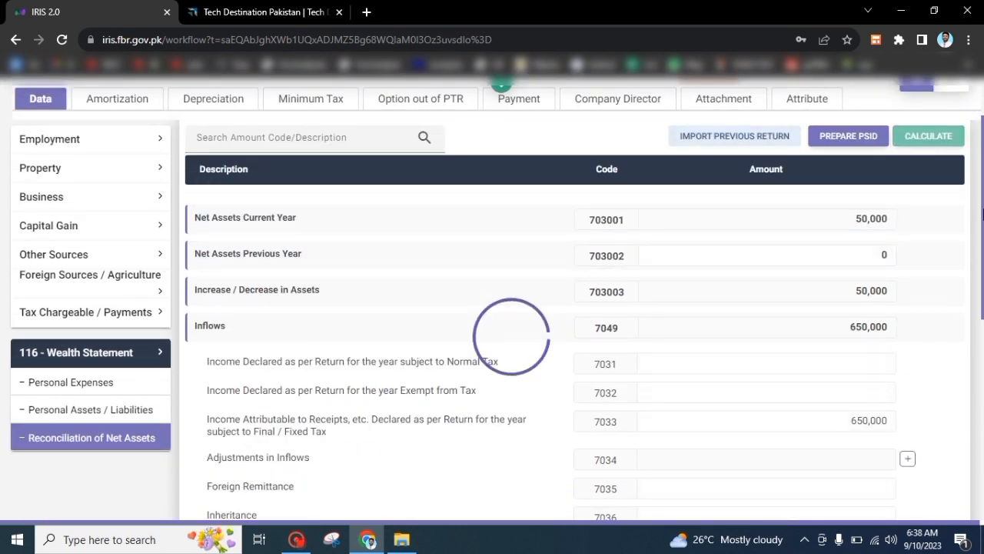
pyautogui.moveTo(982, 216); pyautogui.dragTo(982, 413)
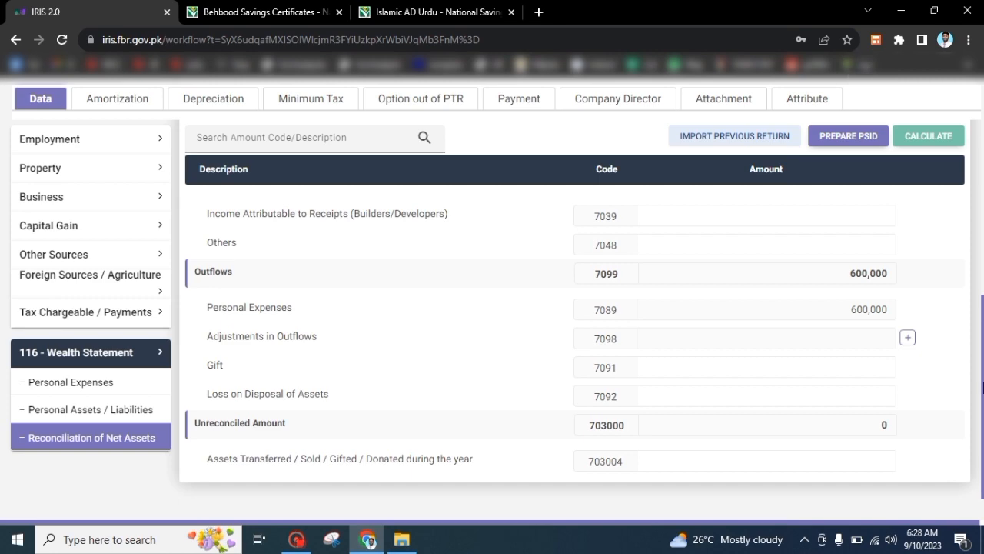
pyautogui.moveTo(983, 384); pyautogui.dragTo(982, 158)
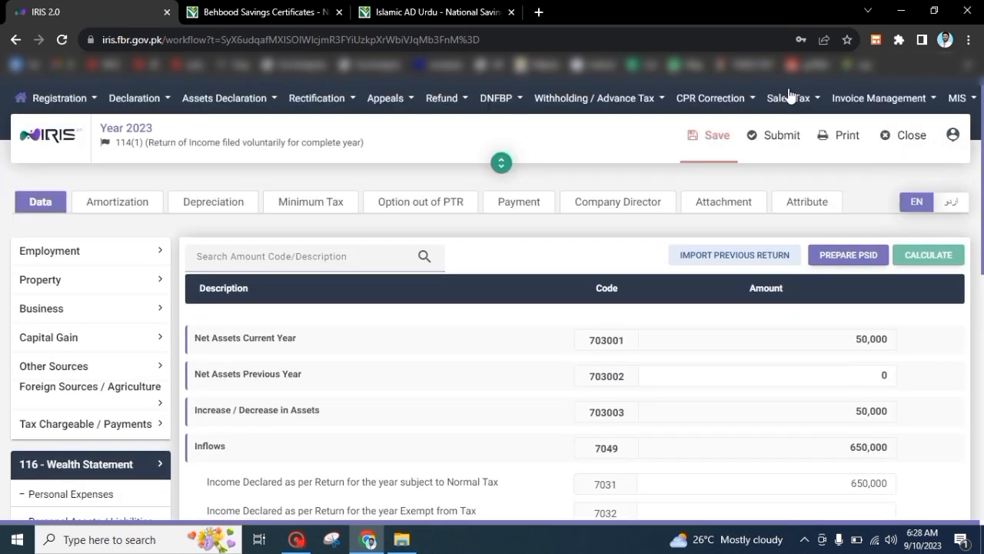
pyautogui.click(716, 146)
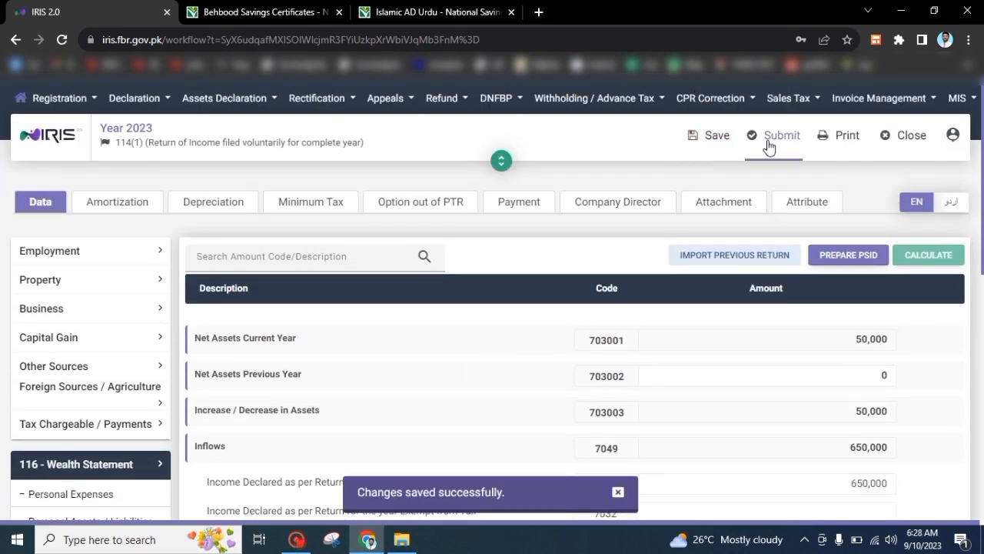
# Lock the return for verification and change the account's 4-digit PIN
pyautogui.click(769, 144)
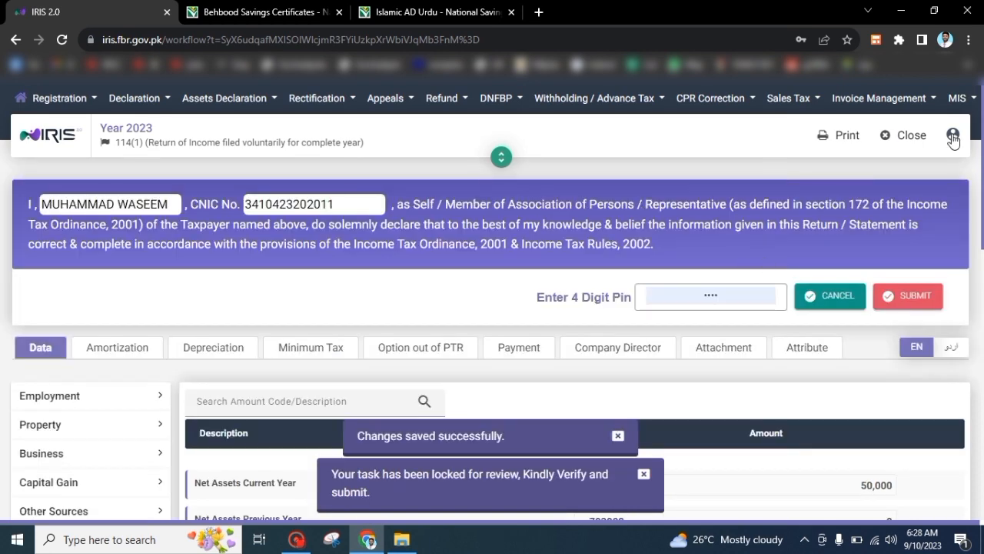
pyautogui.click(953, 137)
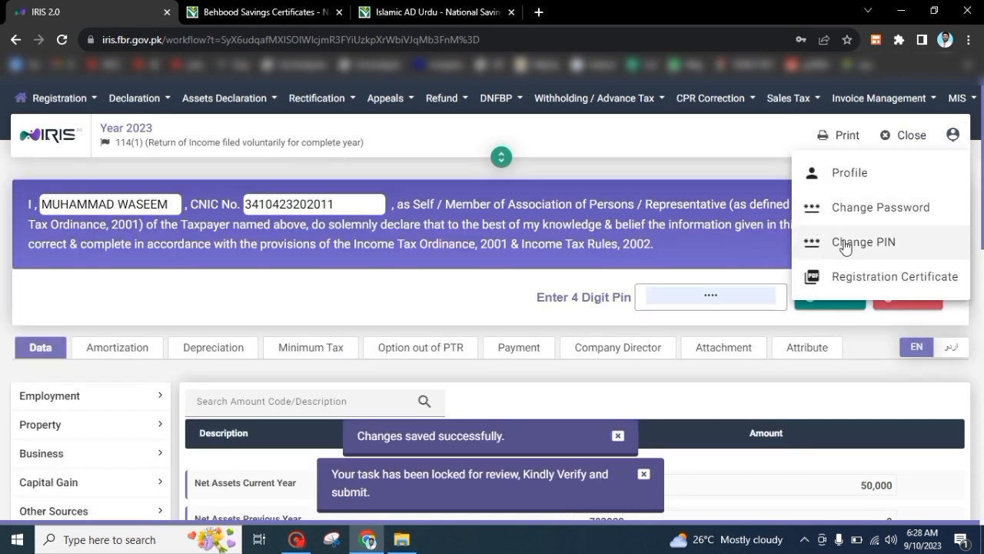
pyautogui.click(846, 244)
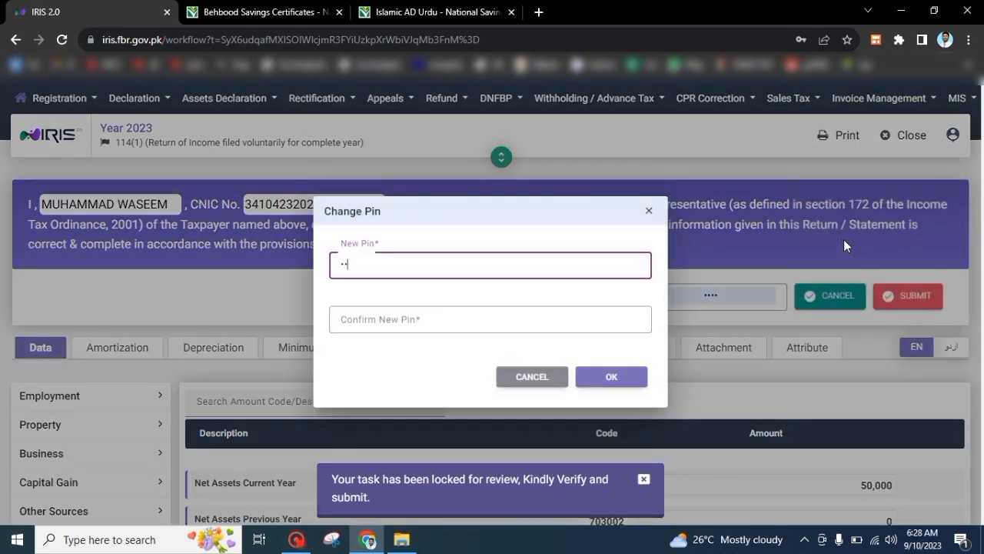
pyautogui.press('Tab')
pyautogui.write('•••')
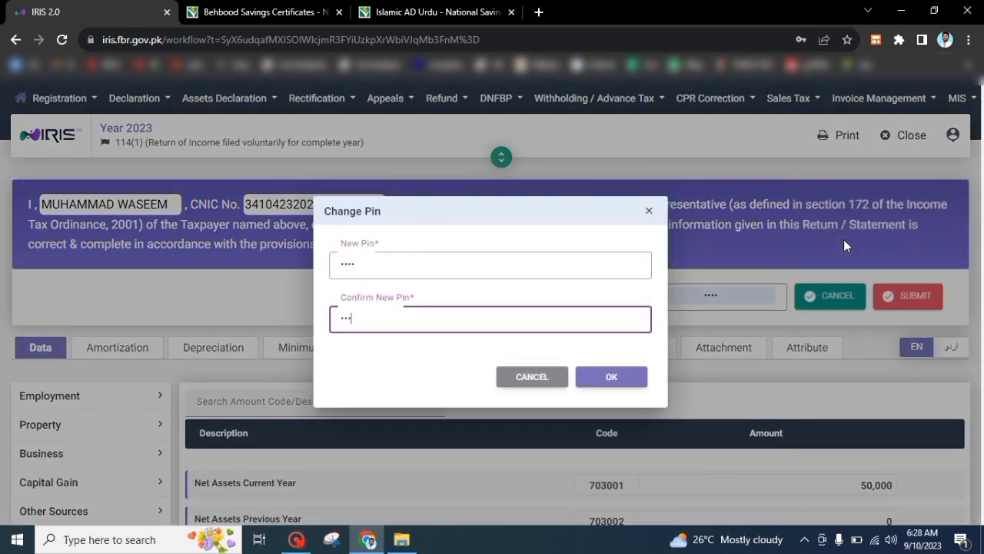
pyautogui.click(623, 375)
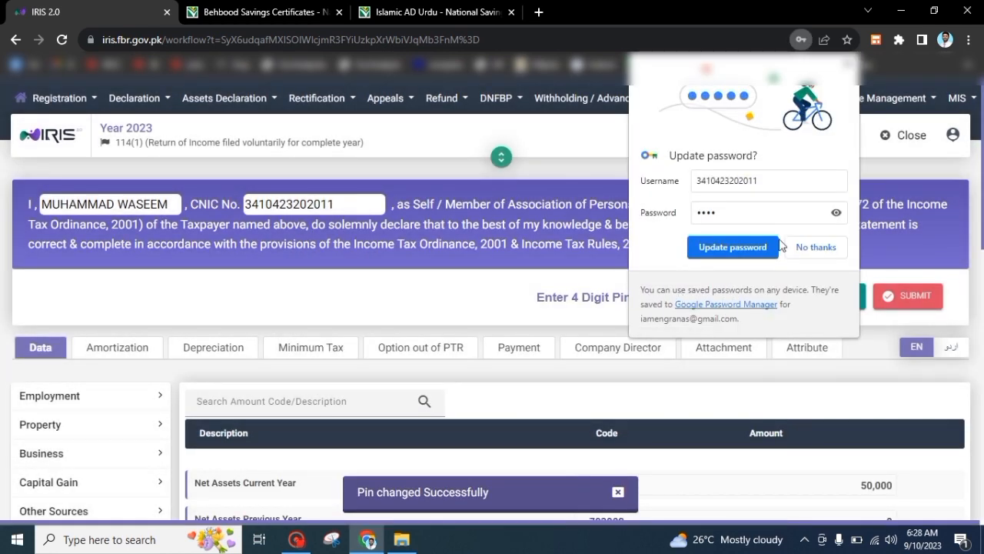
pyautogui.click(806, 247)
# Dismiss the saved-password suggestions and close the return form
pyautogui.click(646, 308)
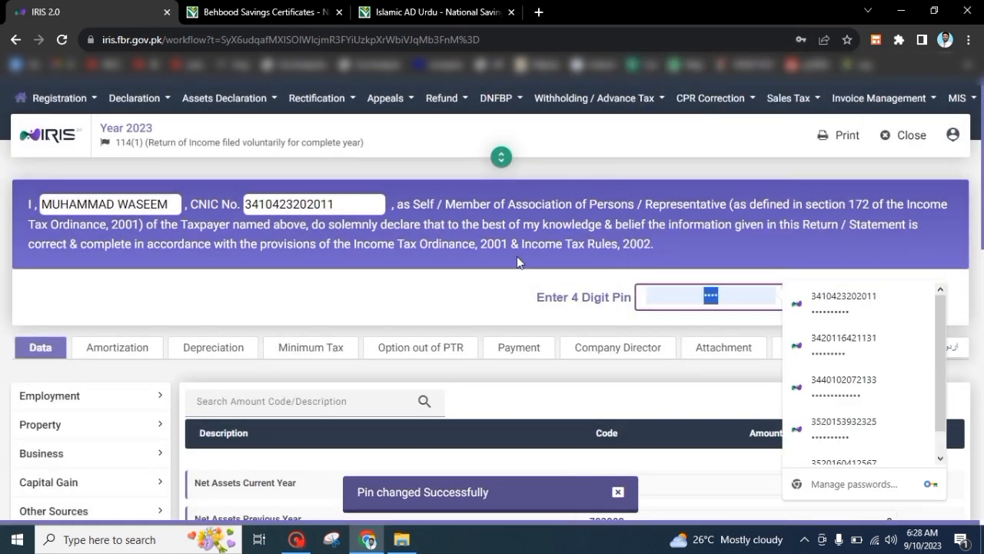
pyautogui.click(498, 277)
pyautogui.click(897, 133)
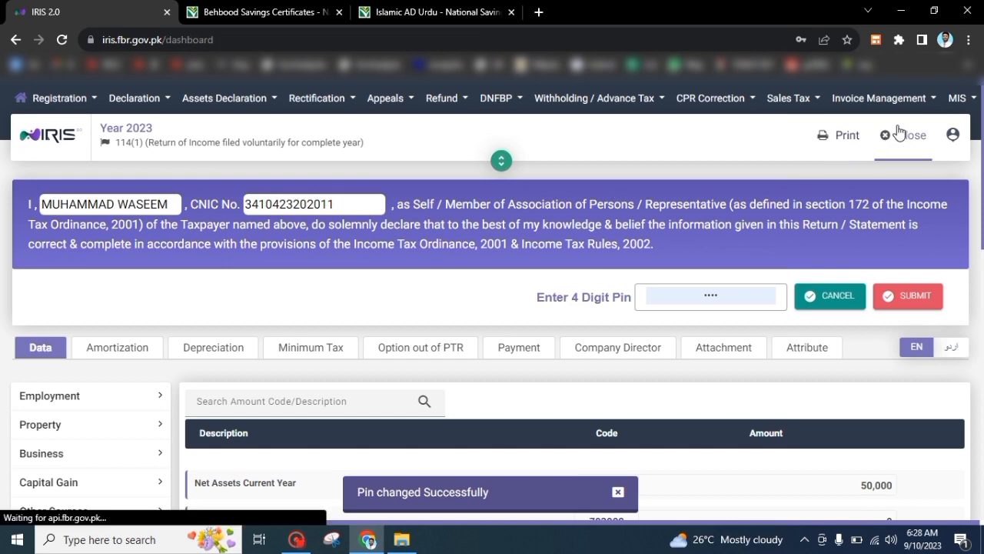
# Bring up the dashboard's Completed Tasks list and scroll to its two registration tasks
pyautogui.moveTo(631, 387)
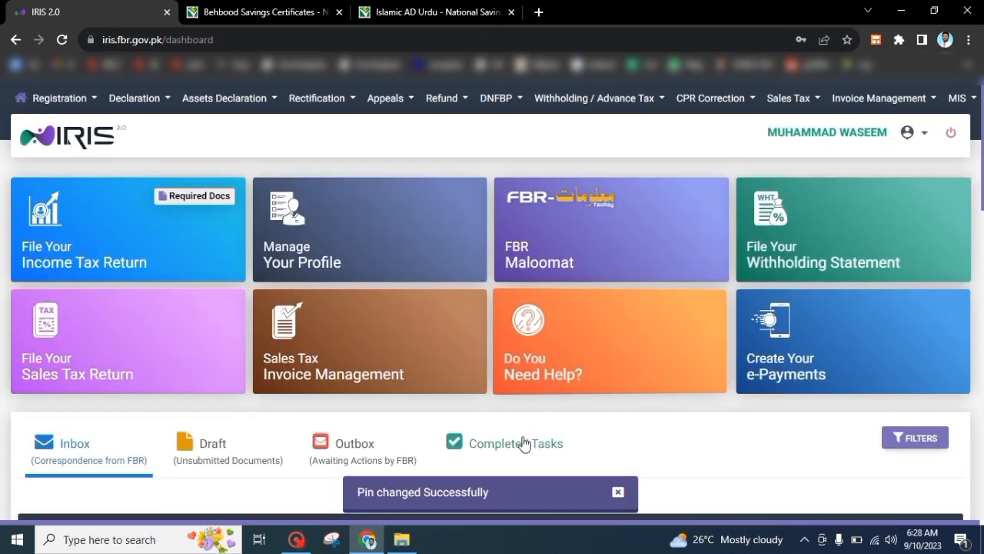
pyautogui.click(496, 443)
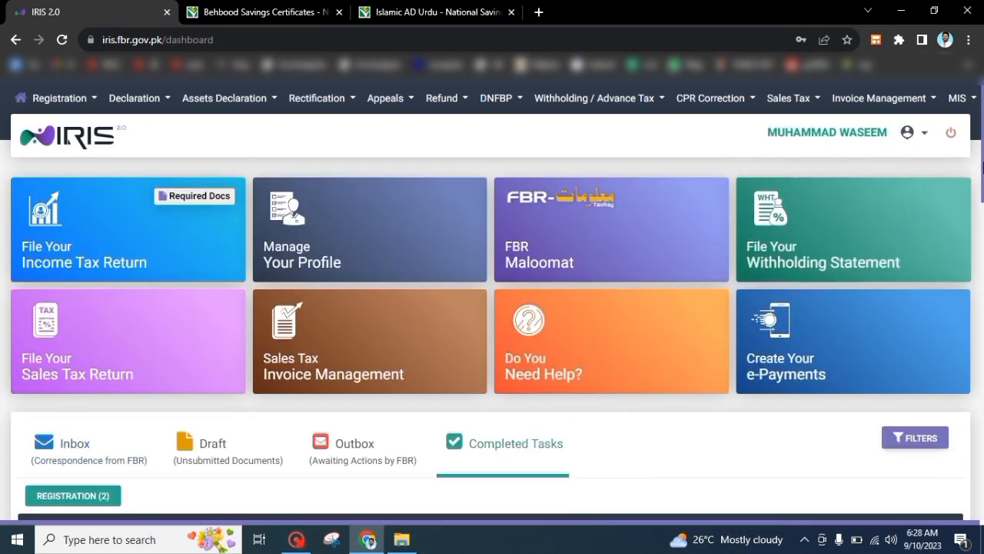
pyautogui.scroll(-1, 982, 165)
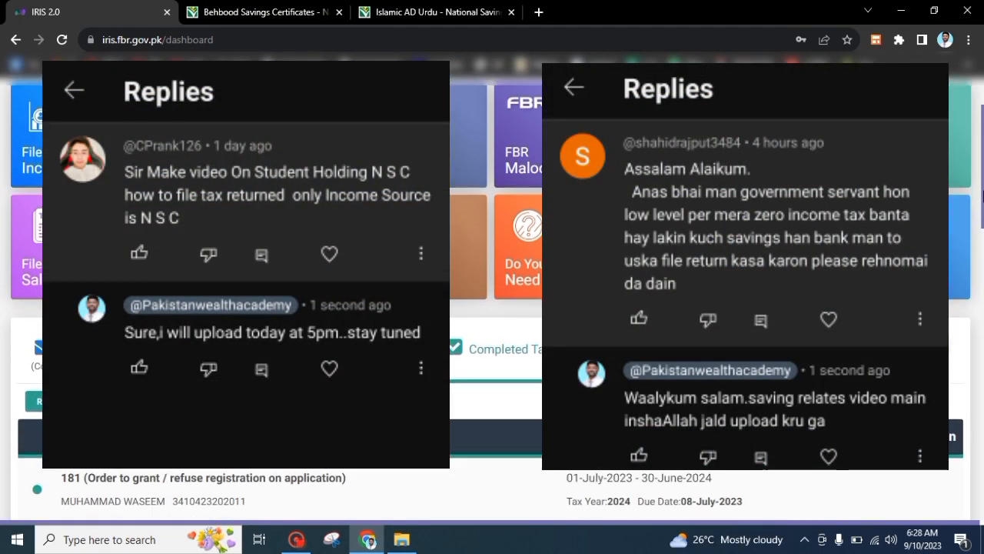
pyautogui.scroll(-1, 983, 196)
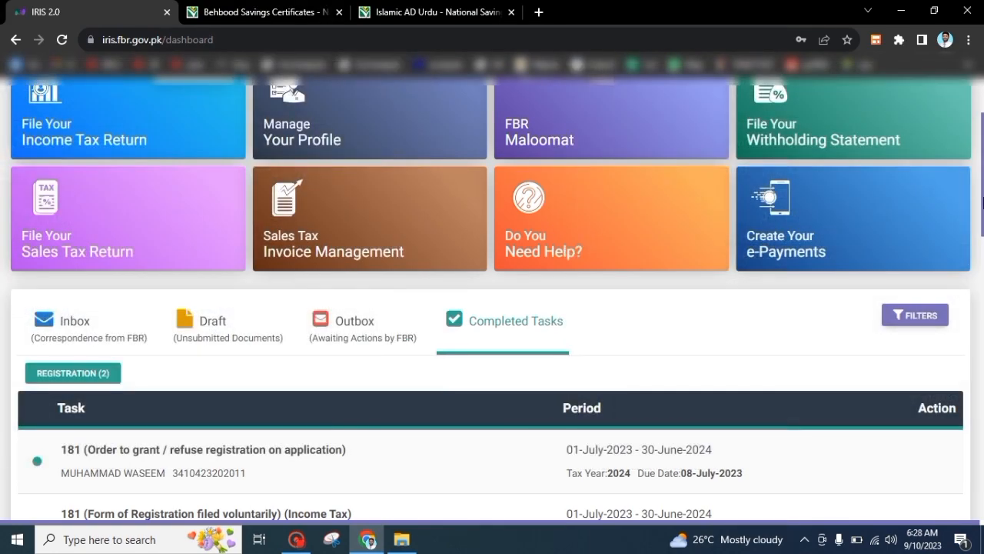
pyautogui.moveTo(982, 201); pyautogui.dragTo(982, 168)
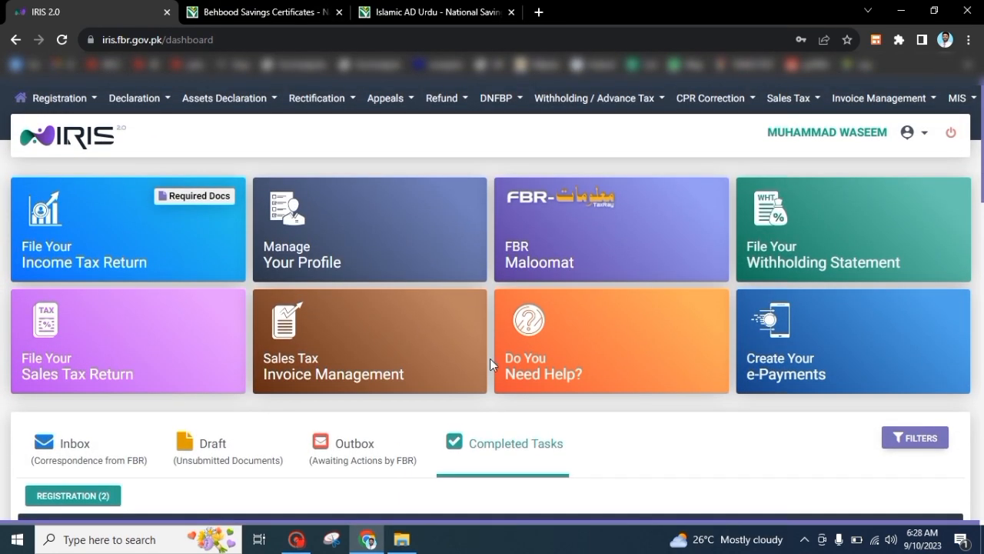